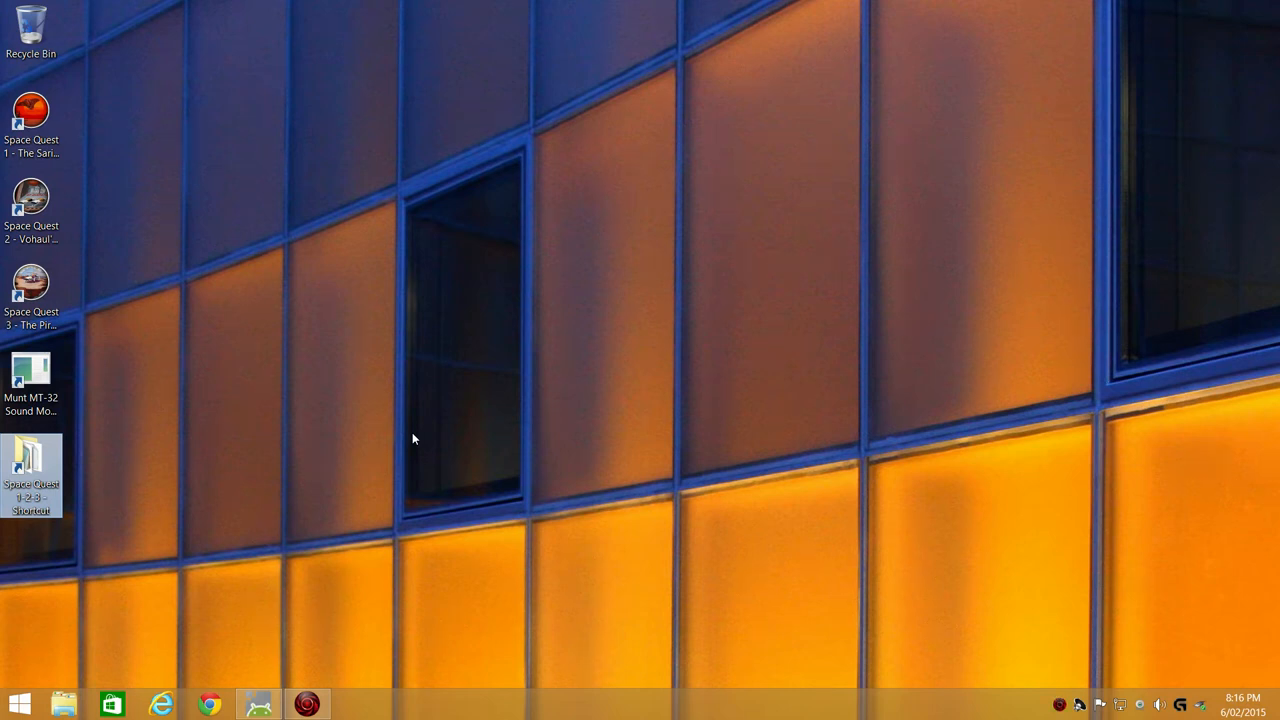
Navigate from the Space Quest 1-2-3 shortcut into the Space Quest 1 folder
key(Return)
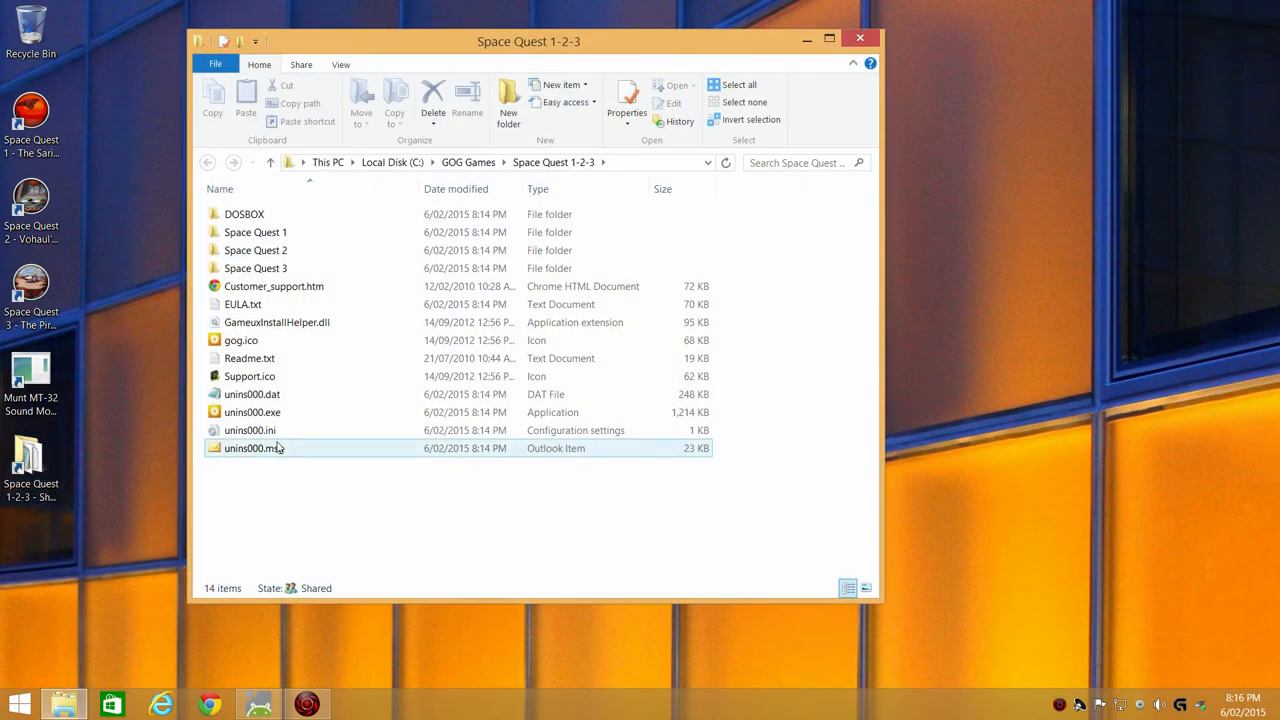
double_click(255, 232)
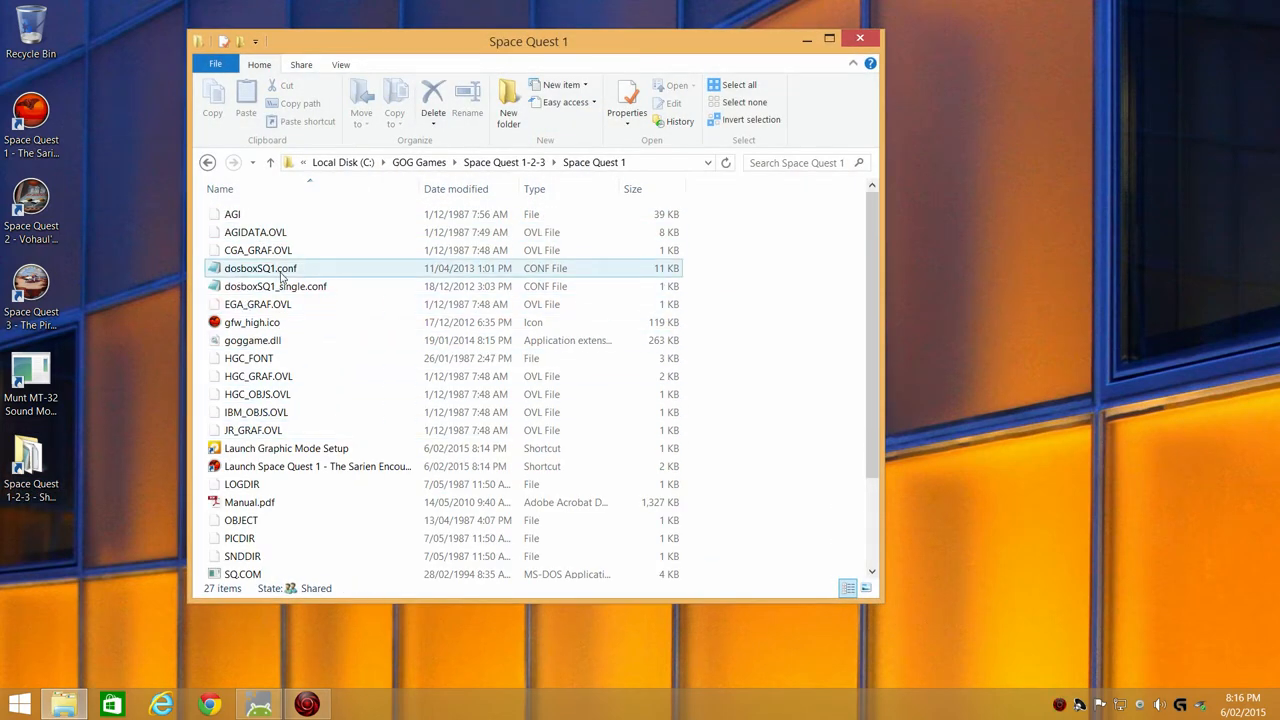
In dosboxSQ1.conf, set fullresolution=1920x1080 and windowresolution=800x600
click(260, 268)
double_click(260, 268)
scroll(345, 376, down, 2)
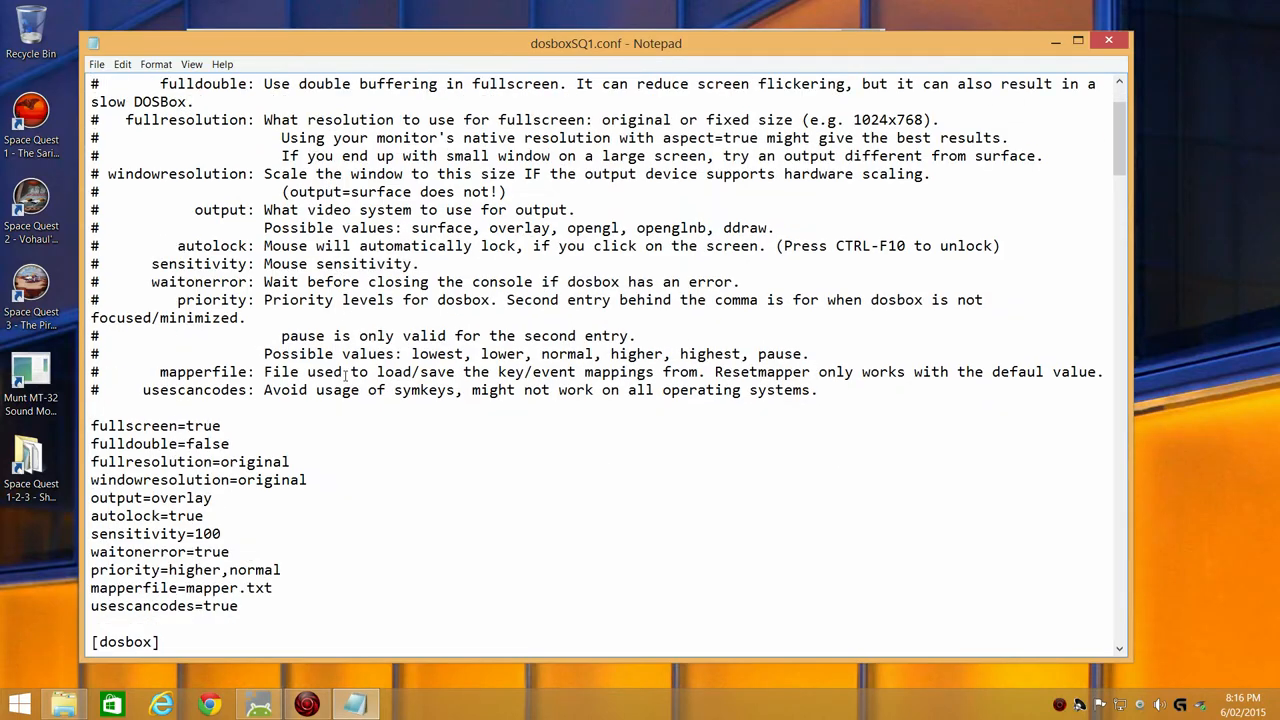
scroll(345, 376, down, 2)
scroll(300, 300, down, 2)
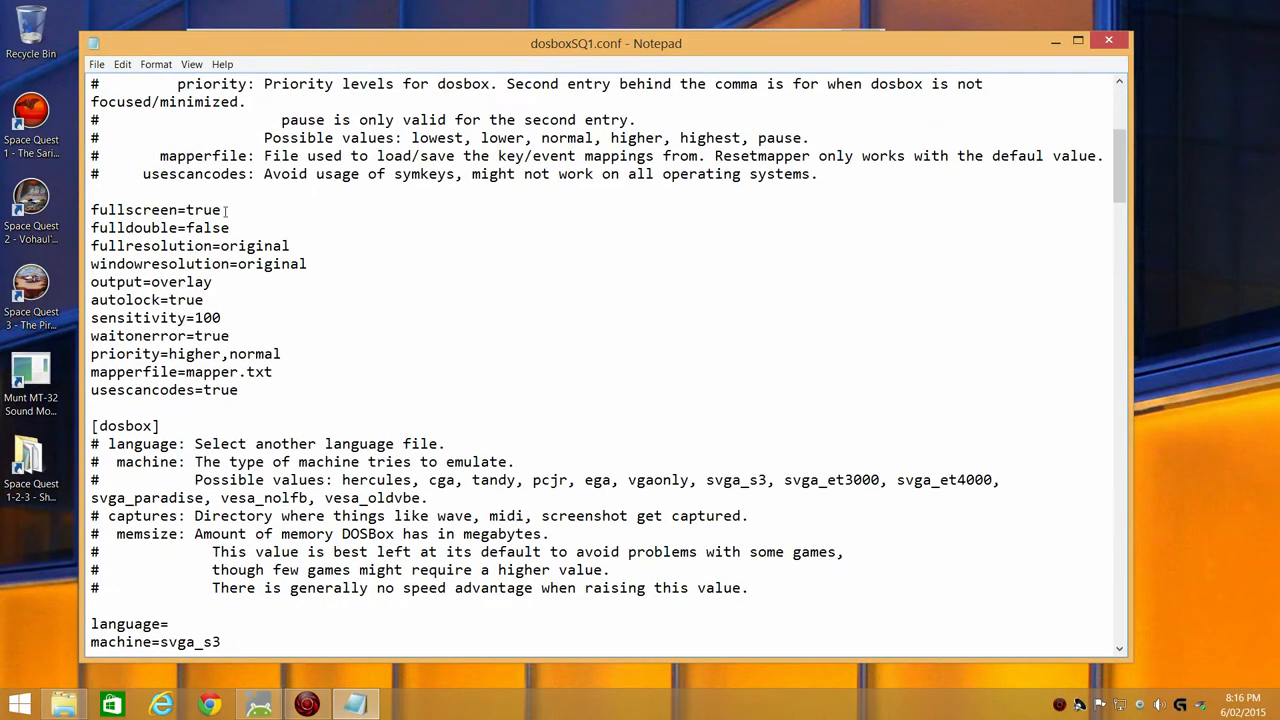
drag(221, 210, 186, 210)
drag(290, 246, 221, 246)
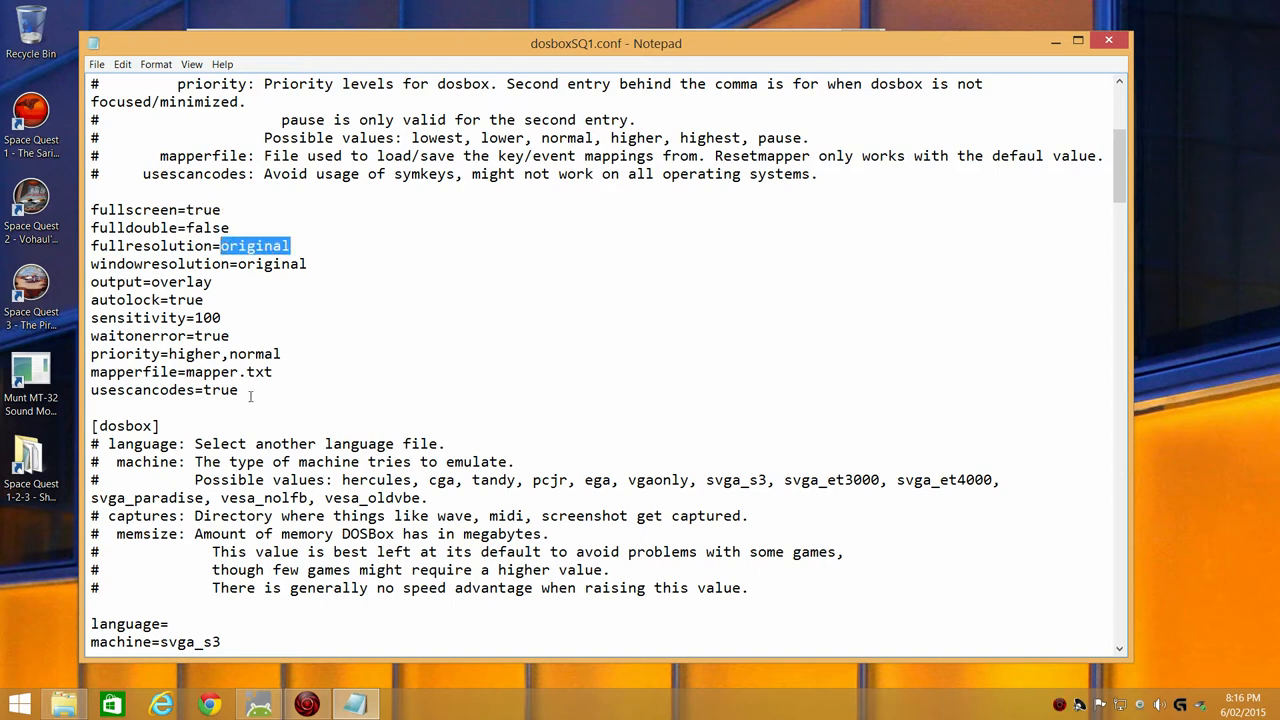
text(192)
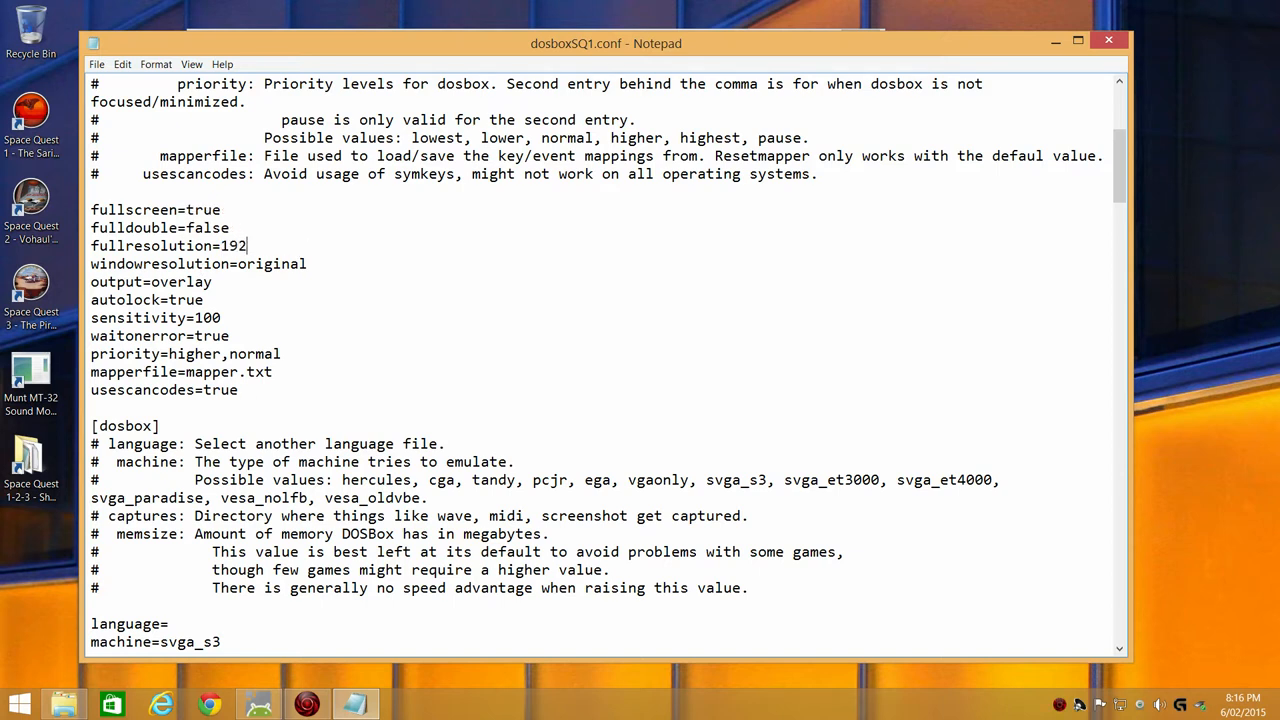
text(0x)
text(1080)
drag(308, 264, 238, 264)
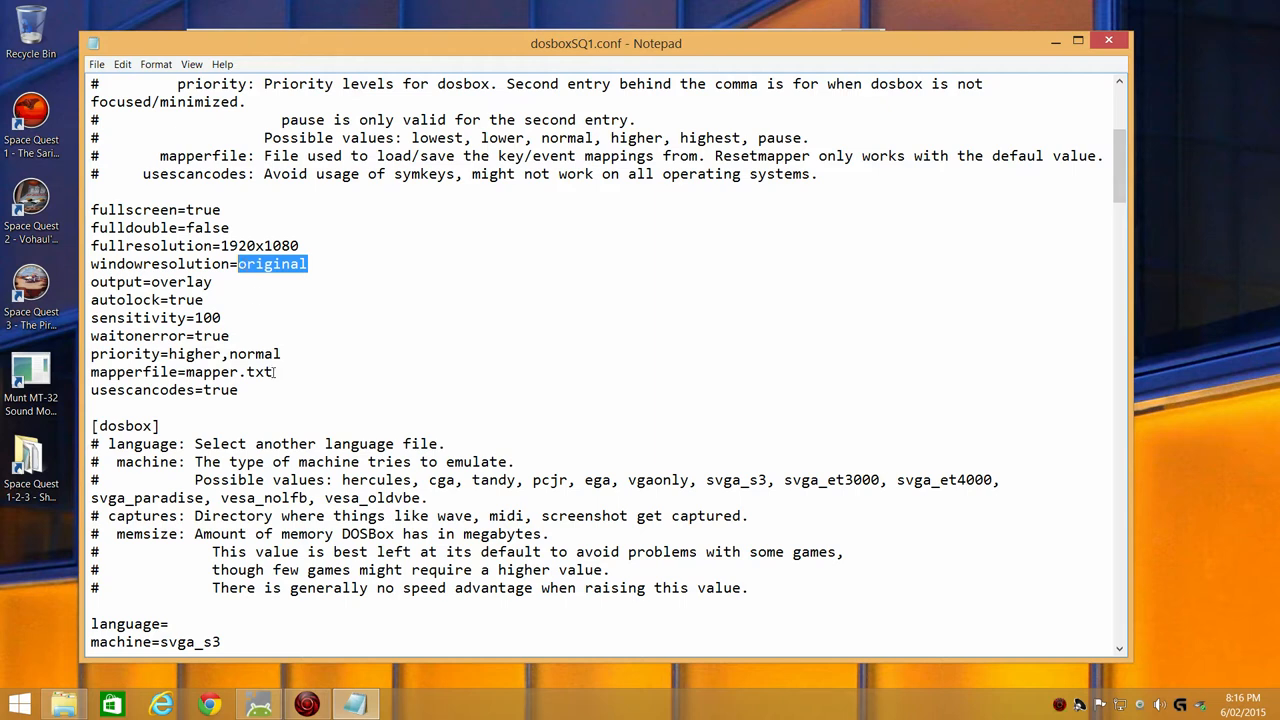
text(800x600)
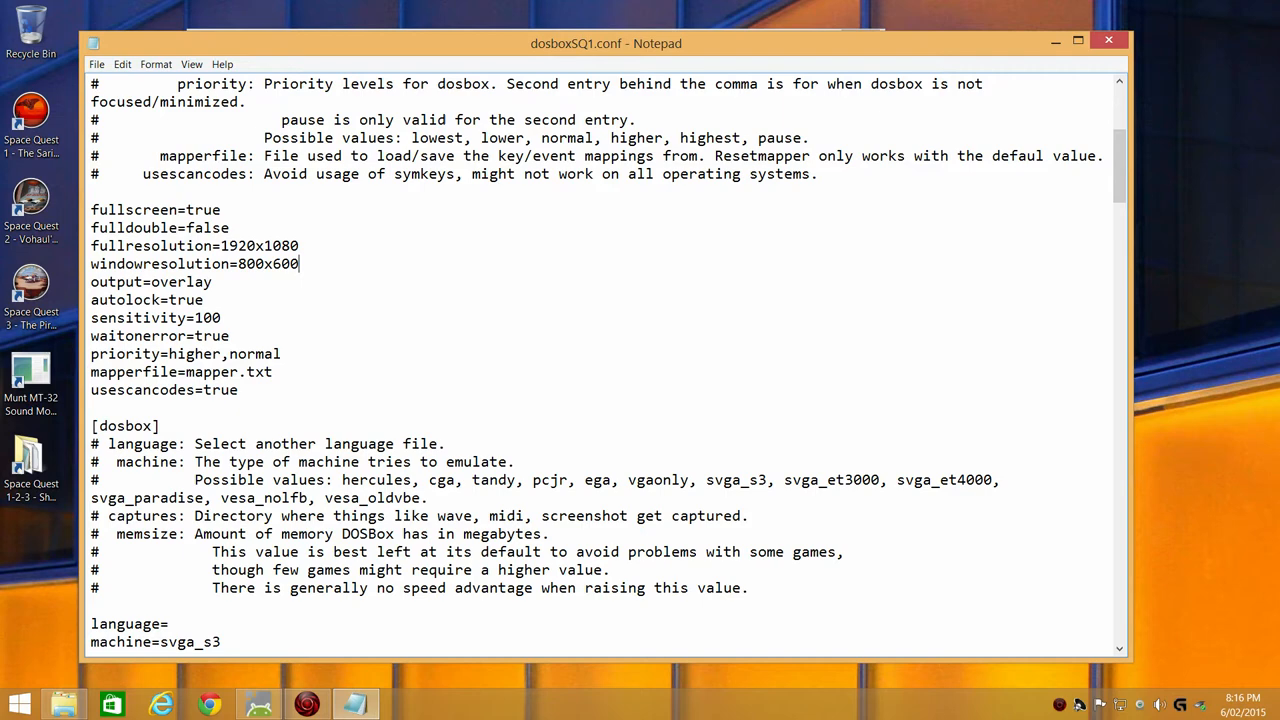
scroll(275, 360, up, 1)
scroll(275, 371, up, 1)
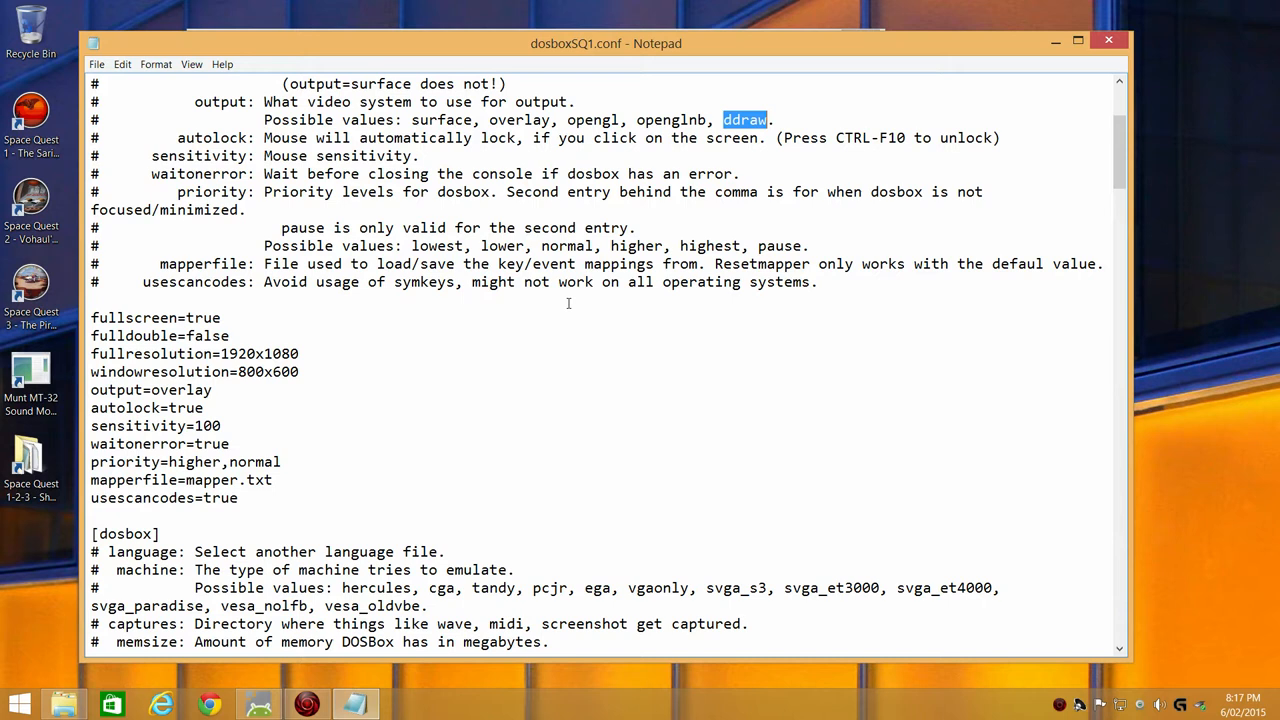
Replace output=overlay with output=opengl
double_click(590, 120)
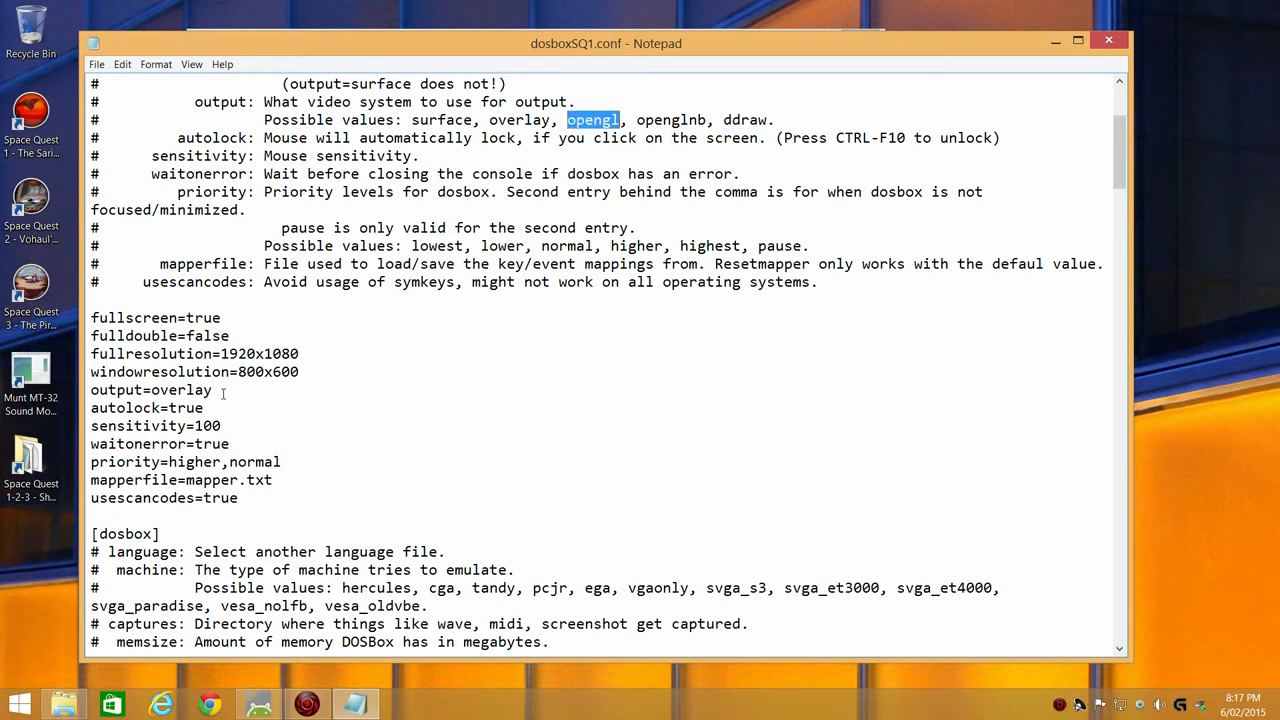
drag(214, 390, 152, 390)
text(opengl)
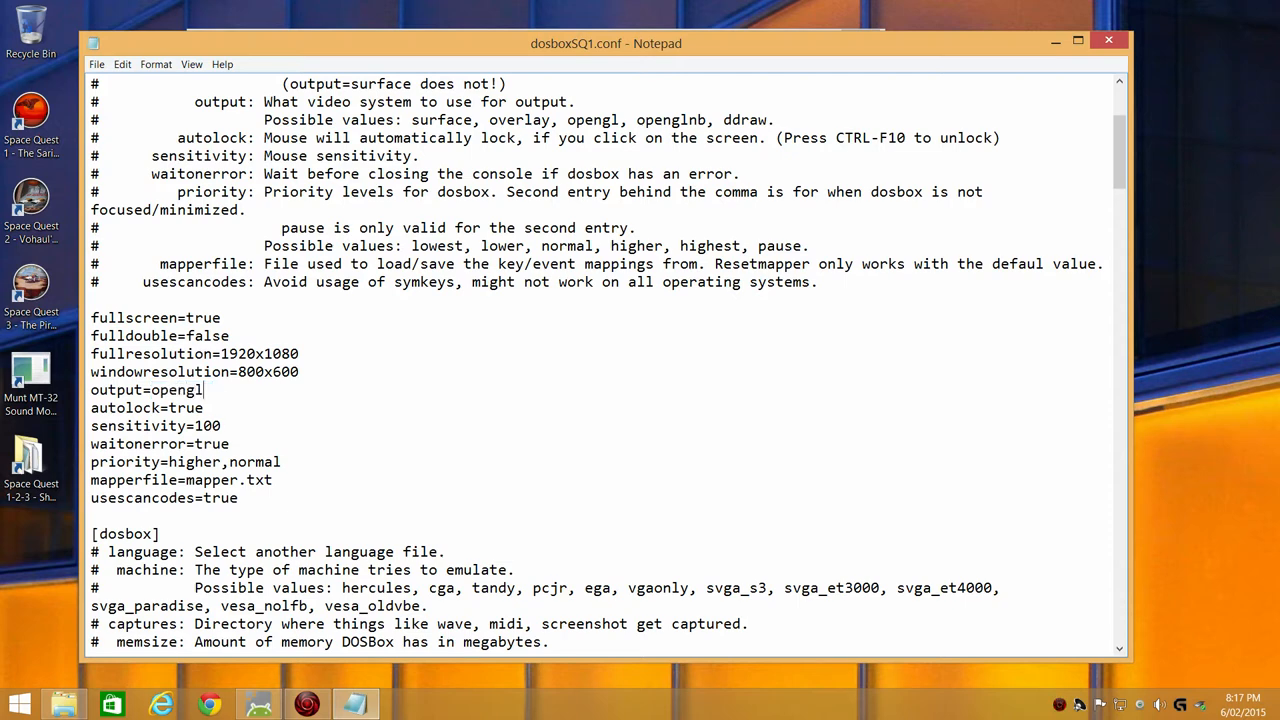
scroll(153, 390, down, 3)
scroll(153, 390, down, 2)
scroll(153, 390, down, 2)
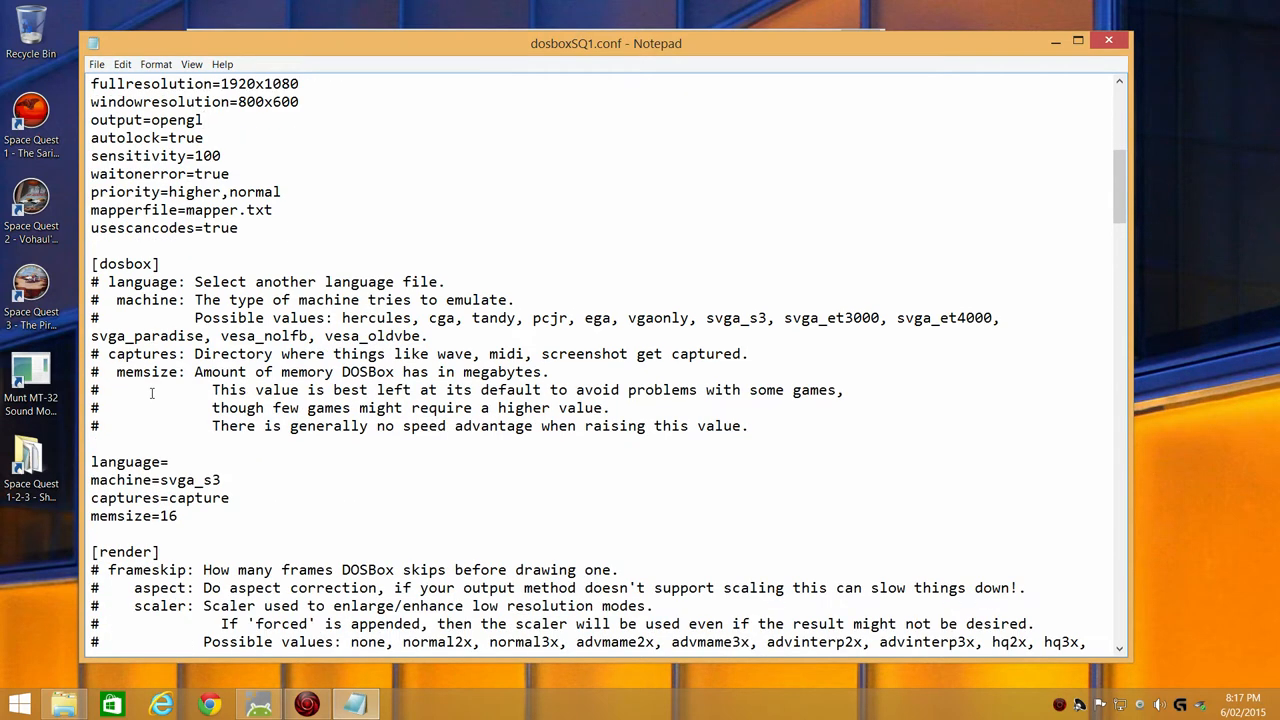
Replace machine=svga_s3 with machine=tandy
drag(221, 480, 160, 480)
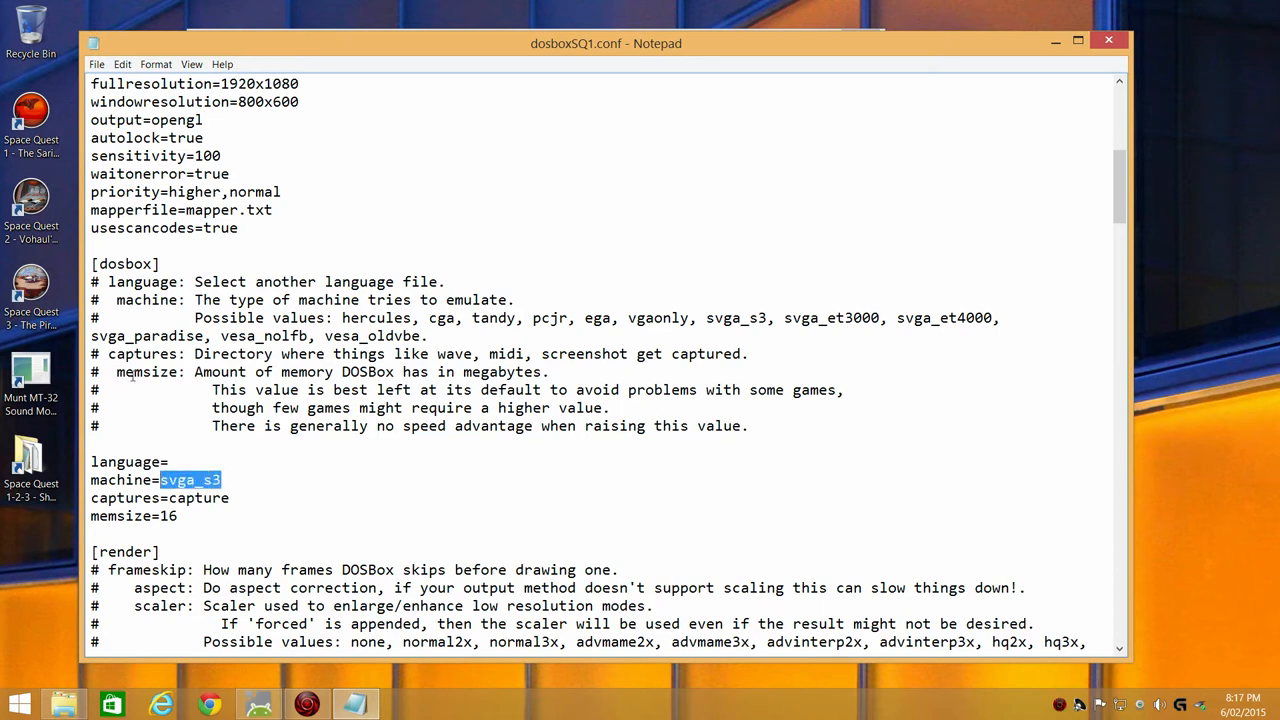
text(tandy)
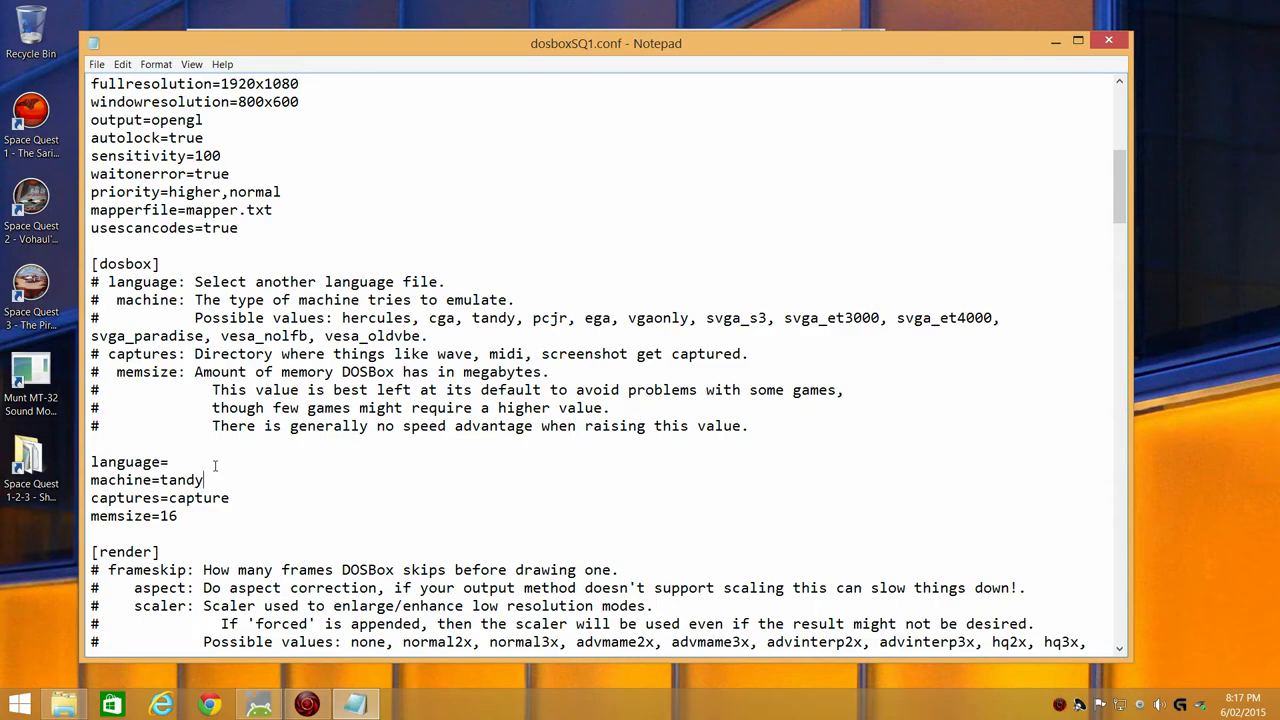
scroll(229, 467, down, 3)
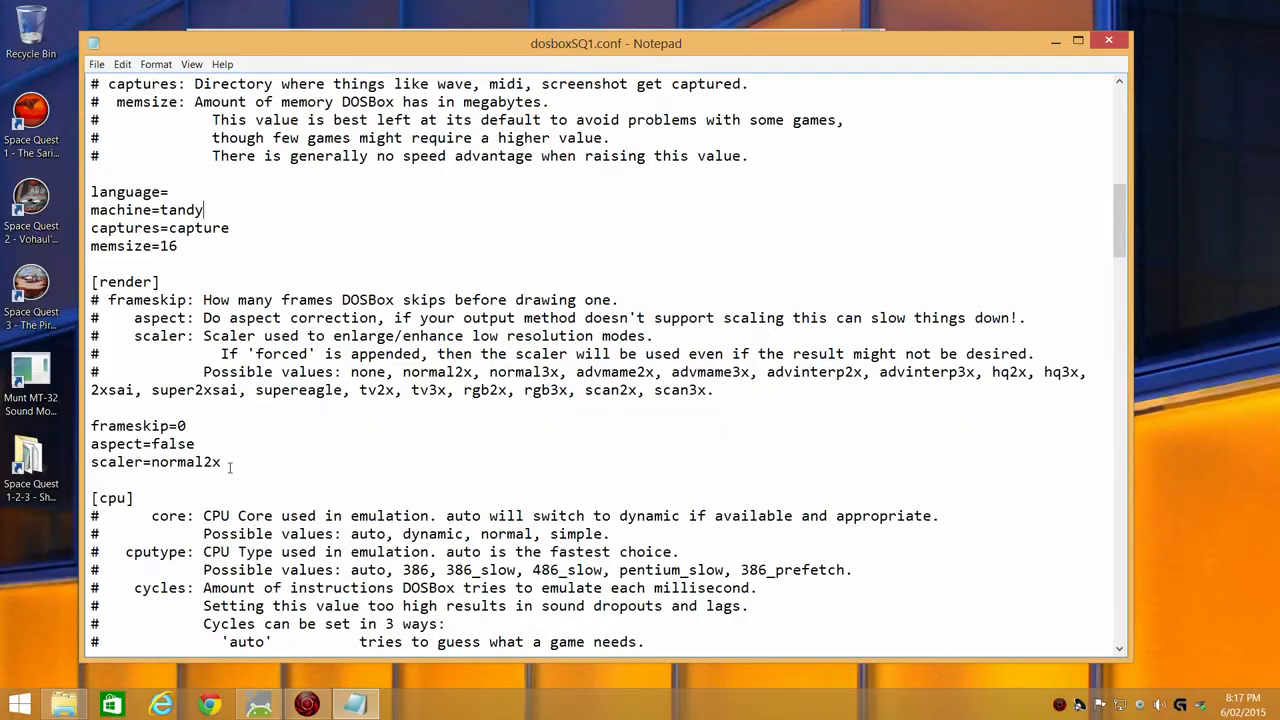
Edit the aspect value and set cycles=fixed 3000 instead of max
drag(196, 444, 151, 444)
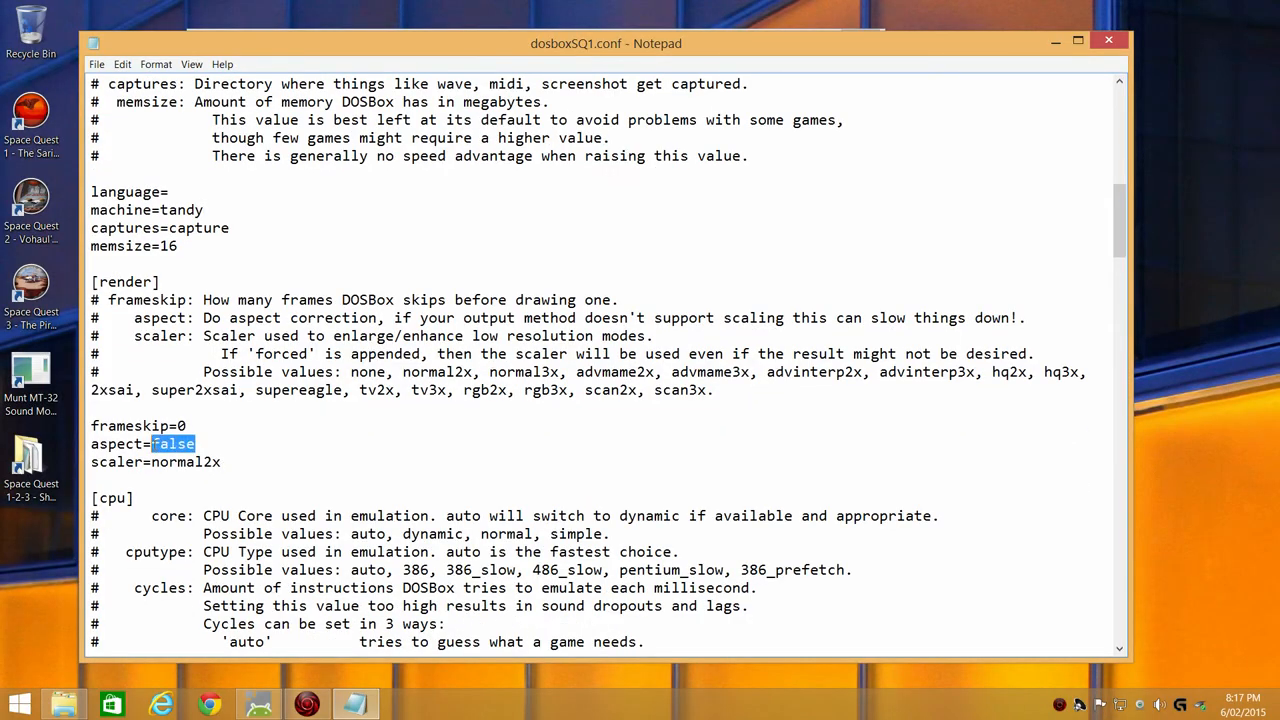
text(true)
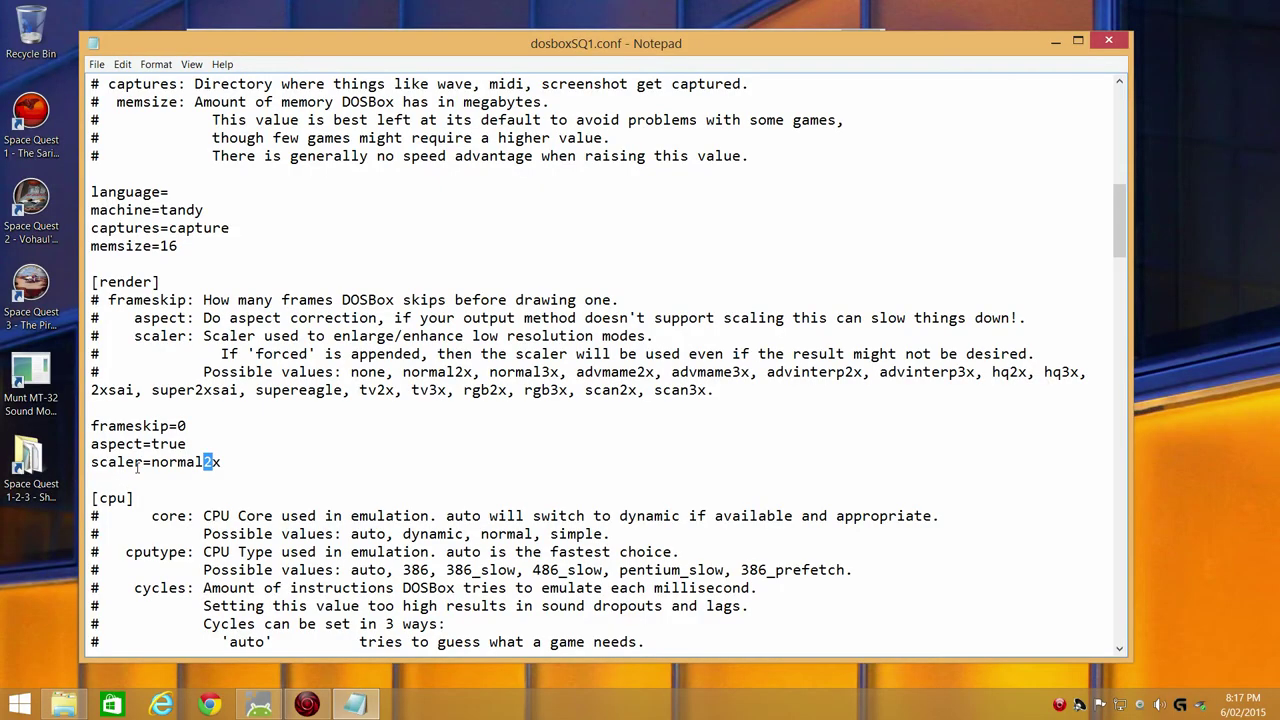
text(3x)
scroll(185, 505, down, 3)
scroll(185, 505, down, 3)
scroll(185, 505, down, 2)
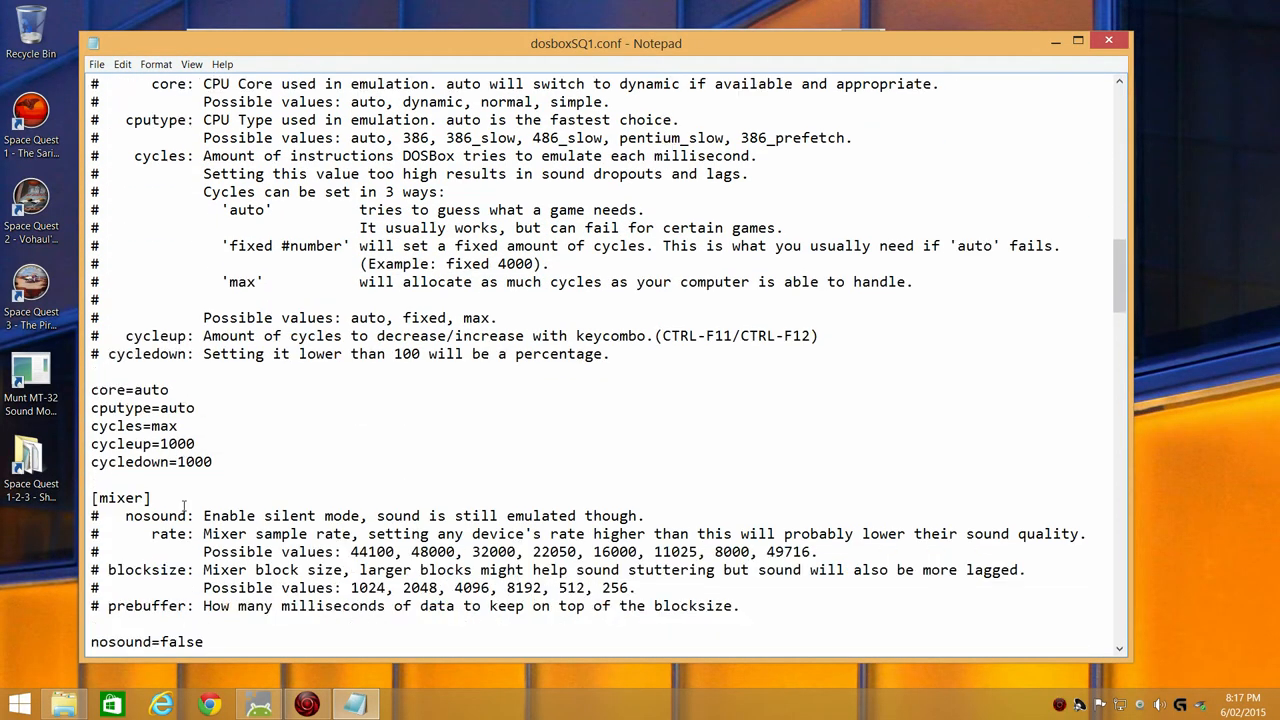
drag(180, 426, 151, 426)
text(f)
text(ixed )
text(3000)
scroll(256, 493, down, 2)
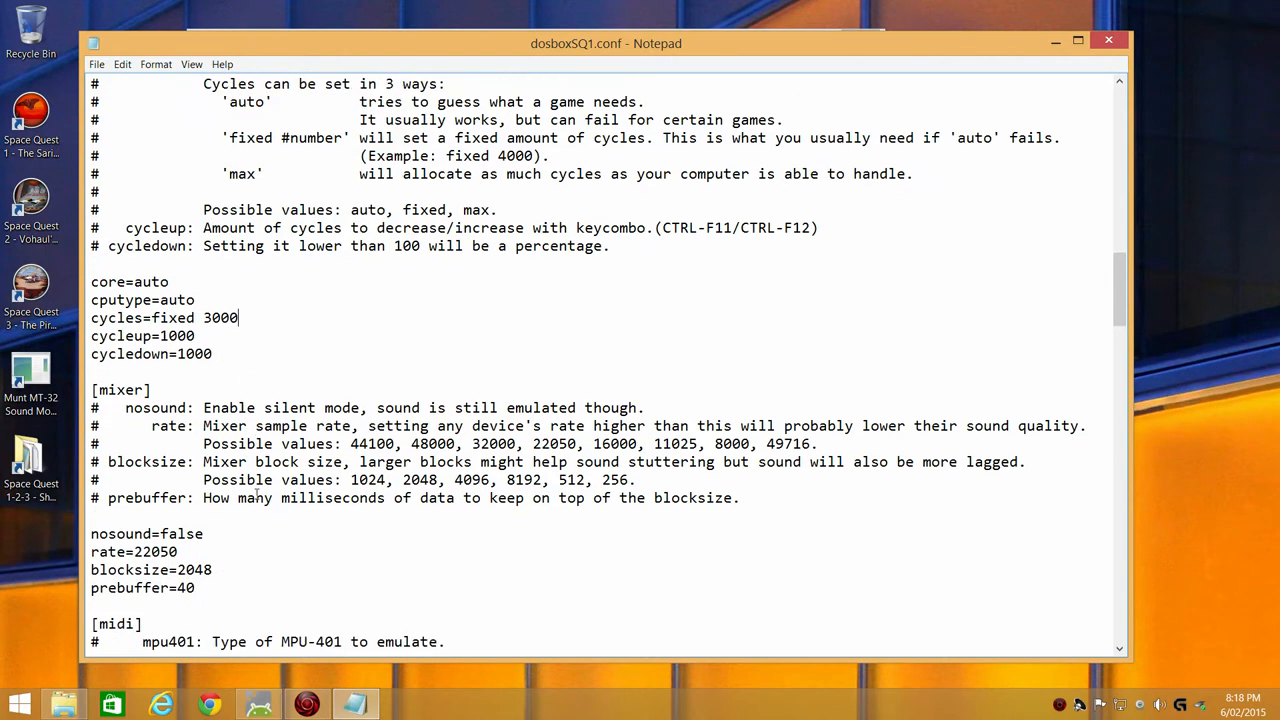
scroll(256, 493, down, 1)
scroll(230, 410, down, 2)
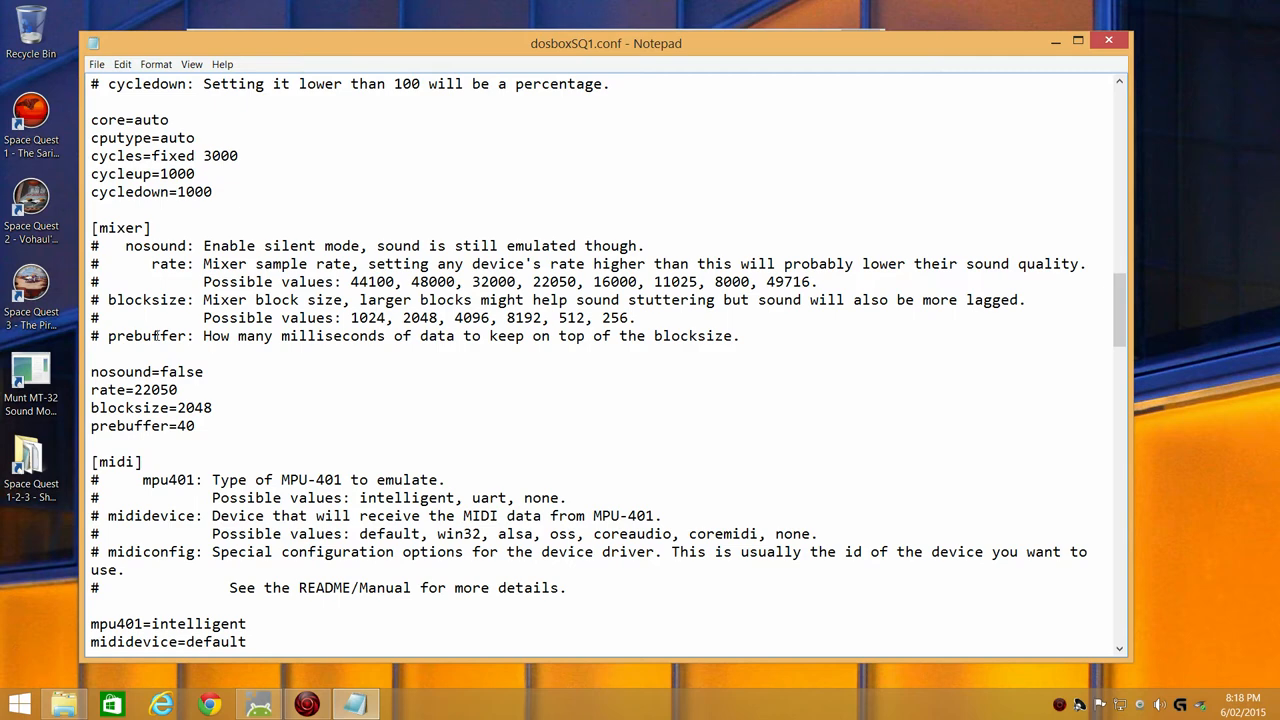
Set rate, pcrate and tandyrate to 48000 and save the Space Quest 1 config
drag(178, 390, 136, 390)
text(48000)
scroll(192, 286, down, 4)
scroll(192, 286, down, 4)
scroll(192, 286, down, 4)
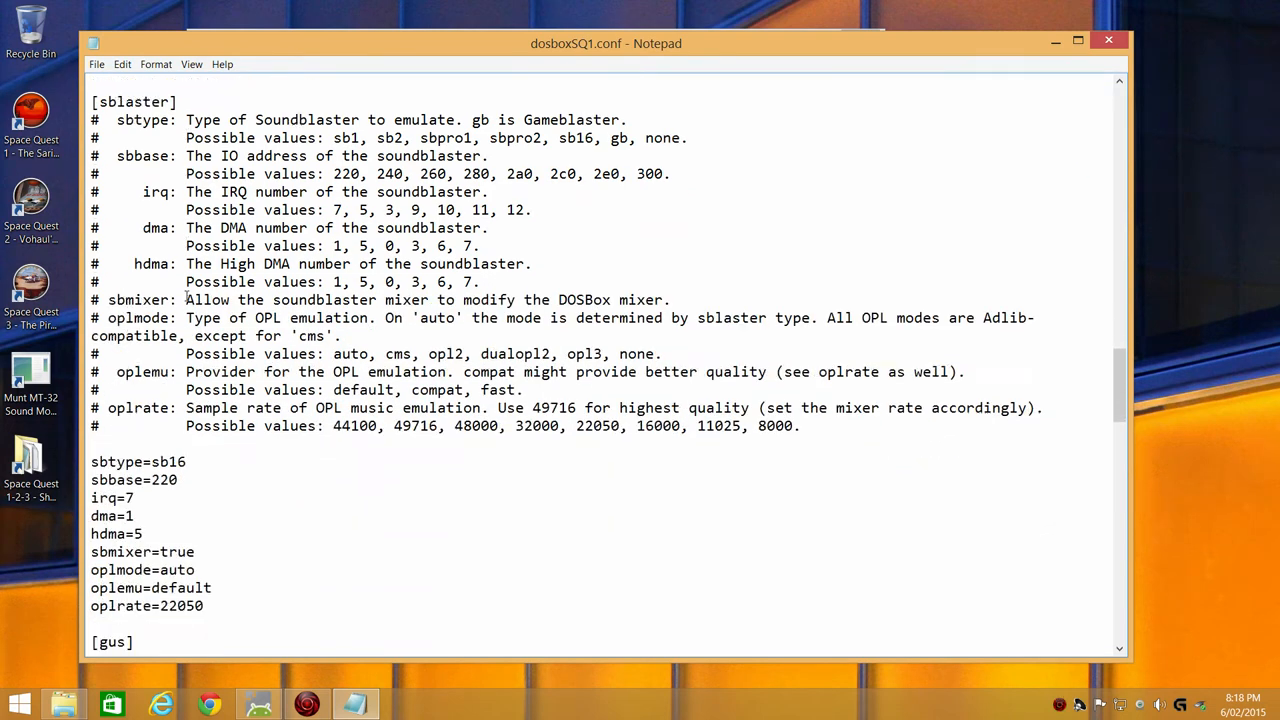
scroll(188, 292, down, 4)
scroll(186, 296, down, 3)
scroll(186, 296, down, 3)
scroll(186, 296, down, 3)
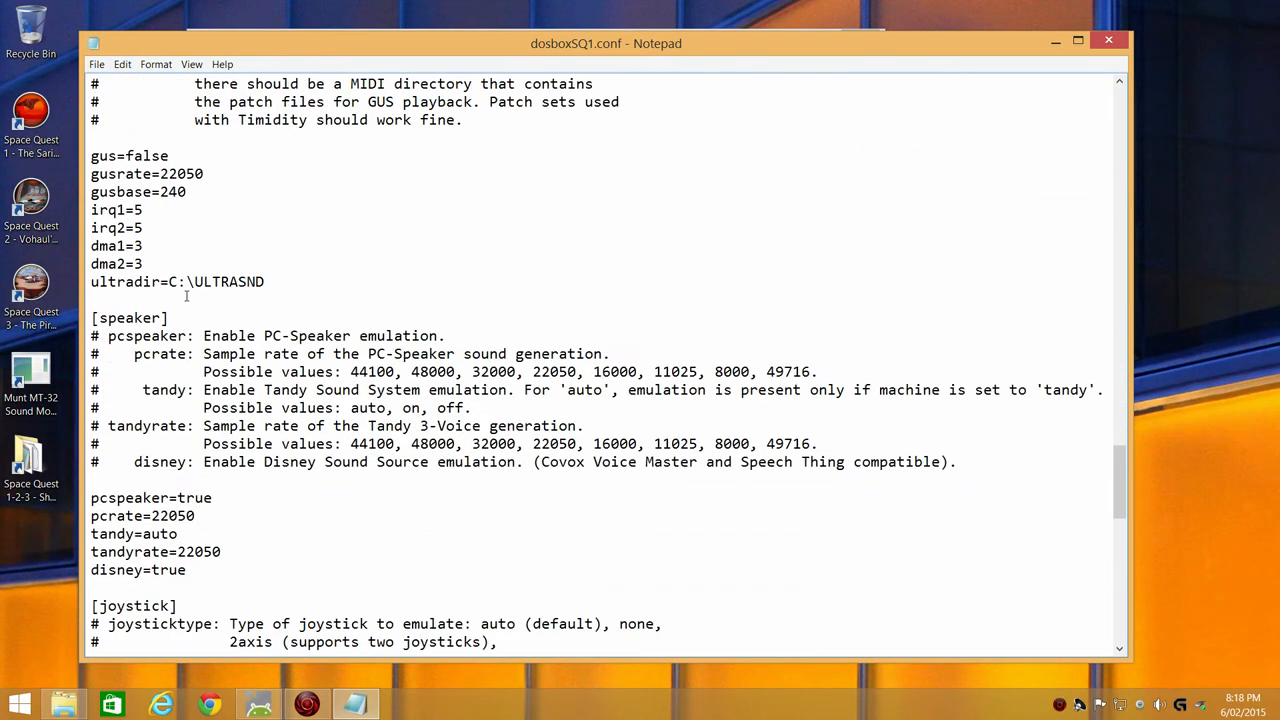
scroll(186, 340, down, 3)
drag(196, 408, 152, 408)
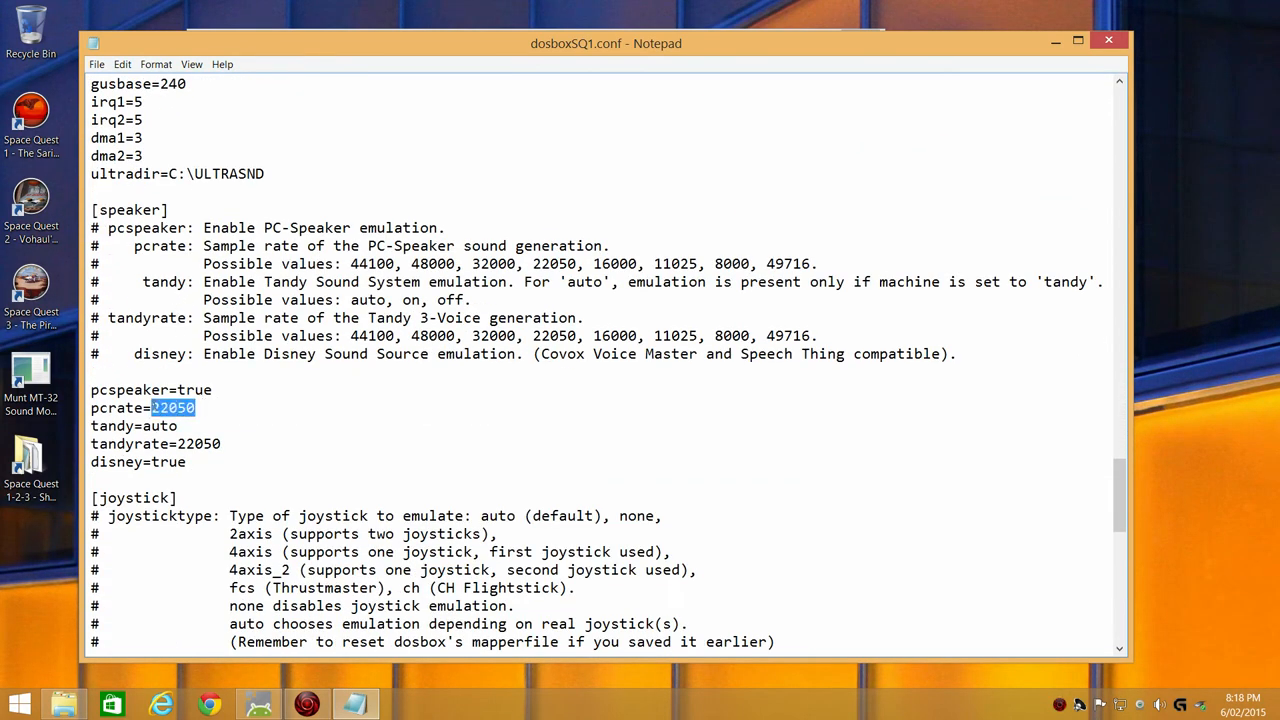
text(48000)
drag(220, 444, 178, 444)
text(4)
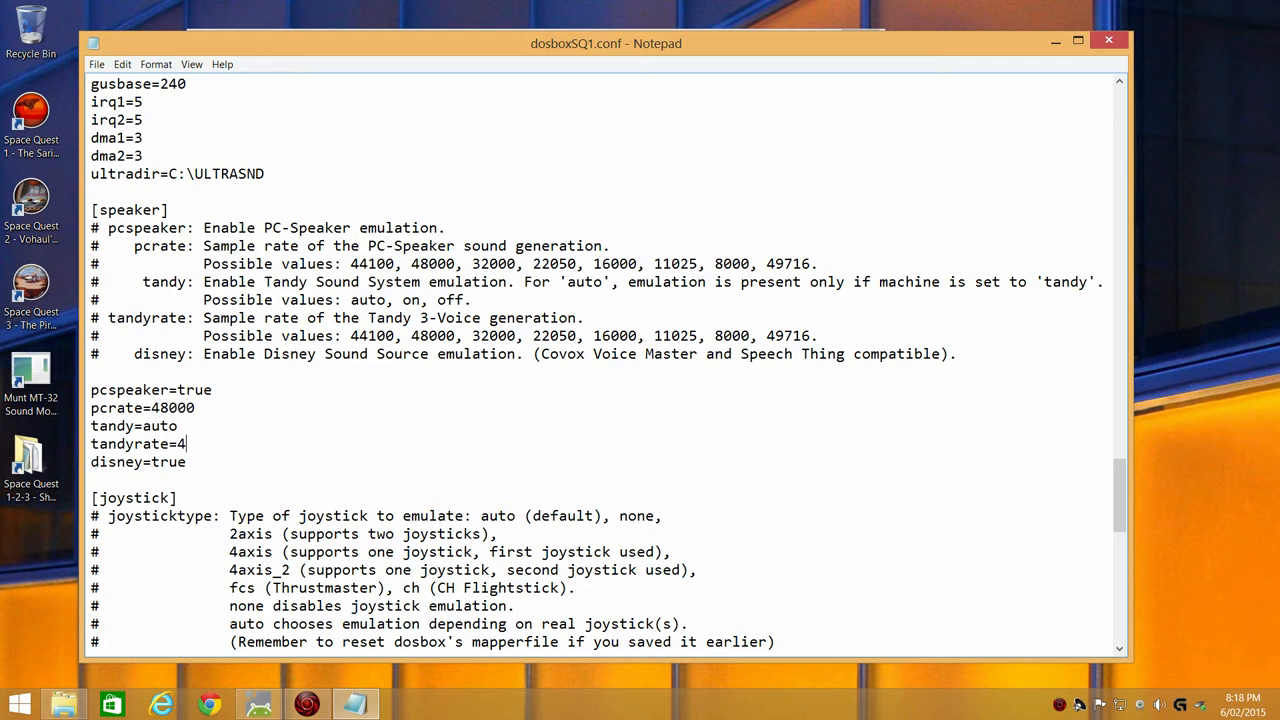
text(8000)
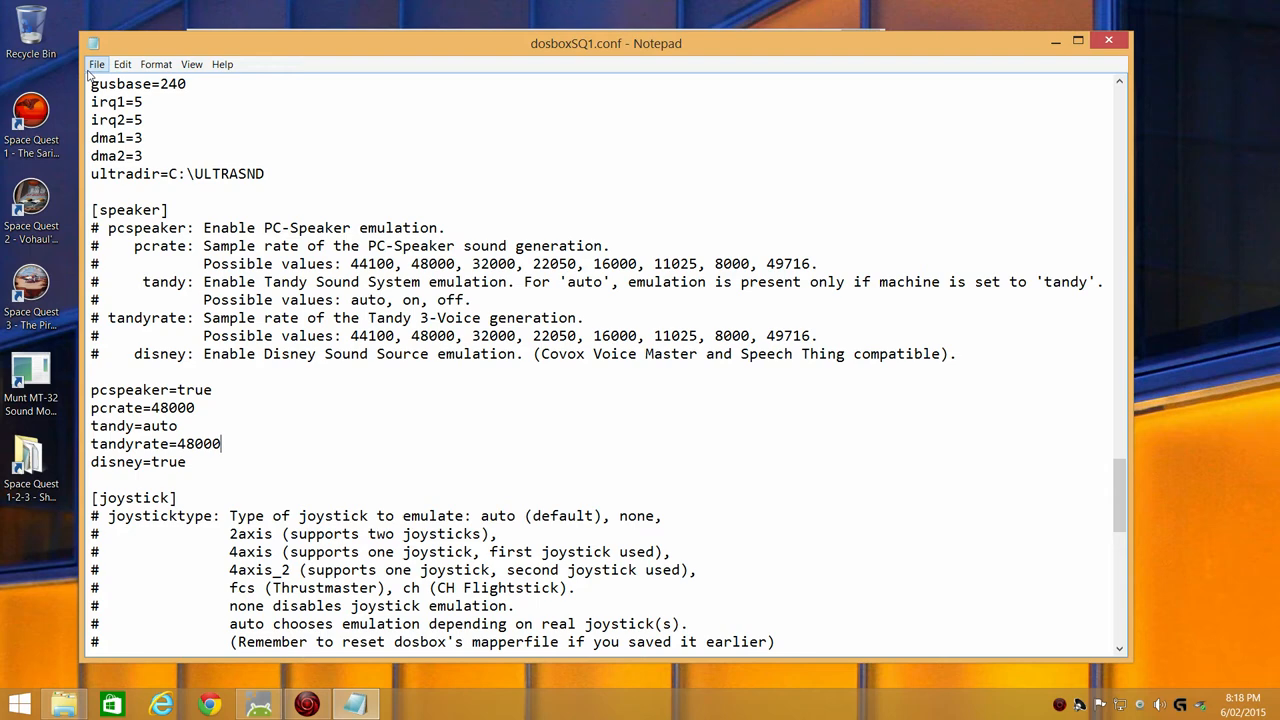
click(97, 64)
click(115, 107)
Close Notepad and the folder window, then launch Space Quest 1 from the desktop
click(1108, 40)
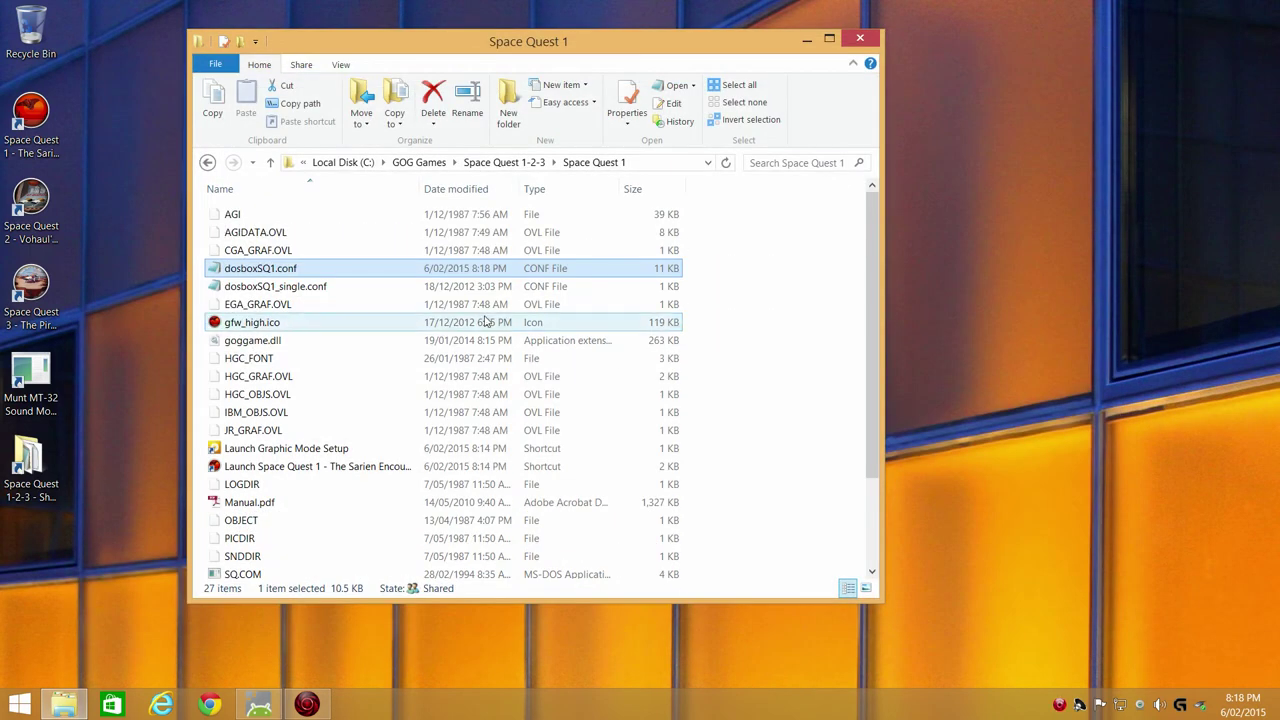
click(860, 38)
double_click(36, 115)
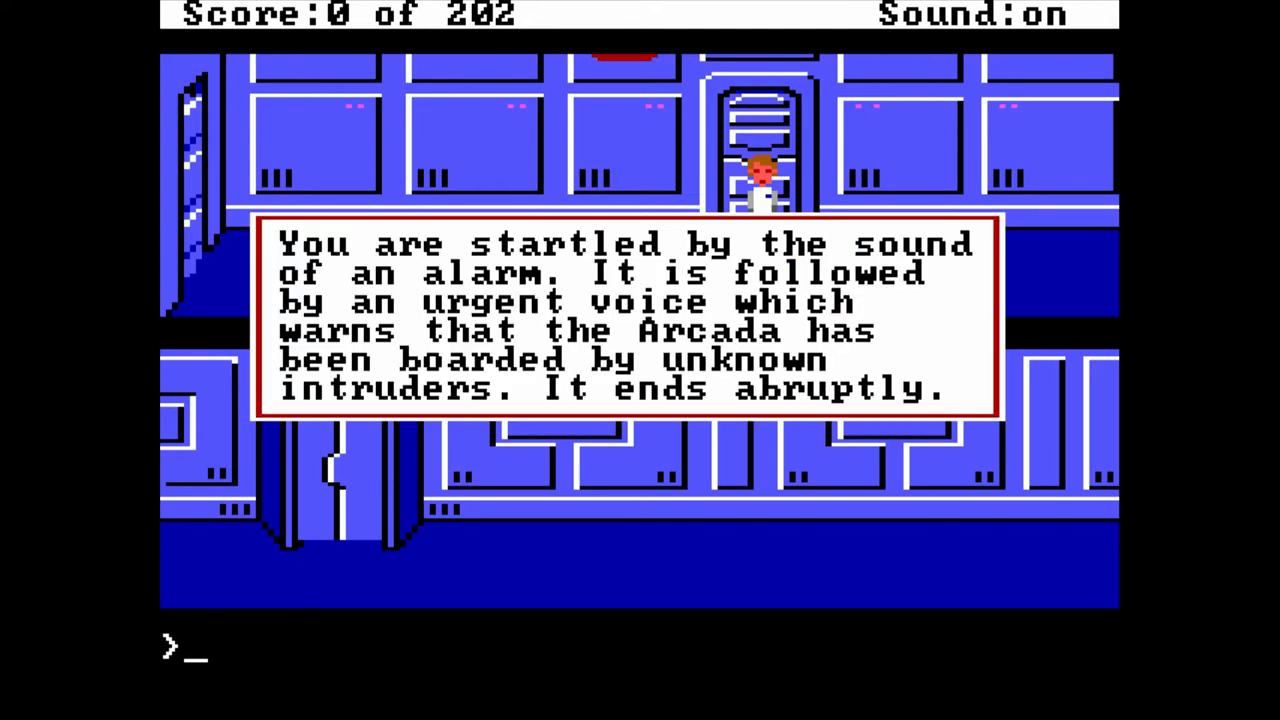
Dismiss the alarm message and quit the game via its File menu
key(Return)
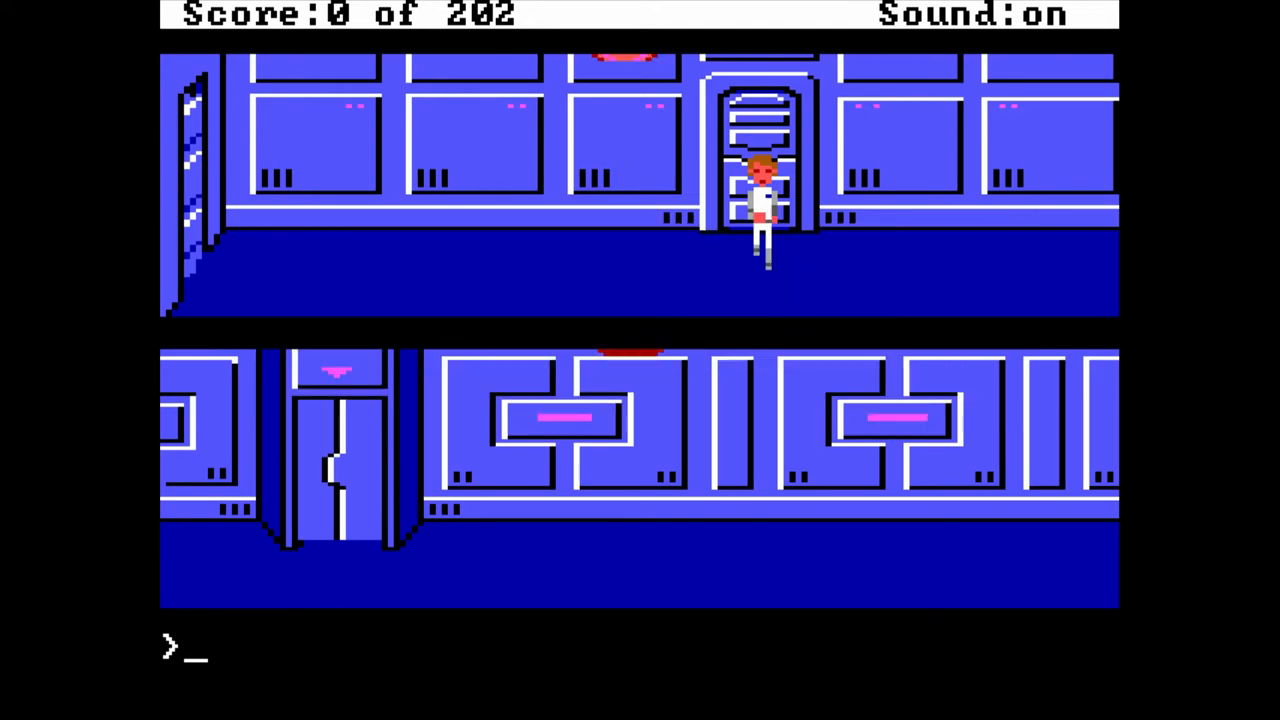
key(Escape)
key(Right)
key(Down)
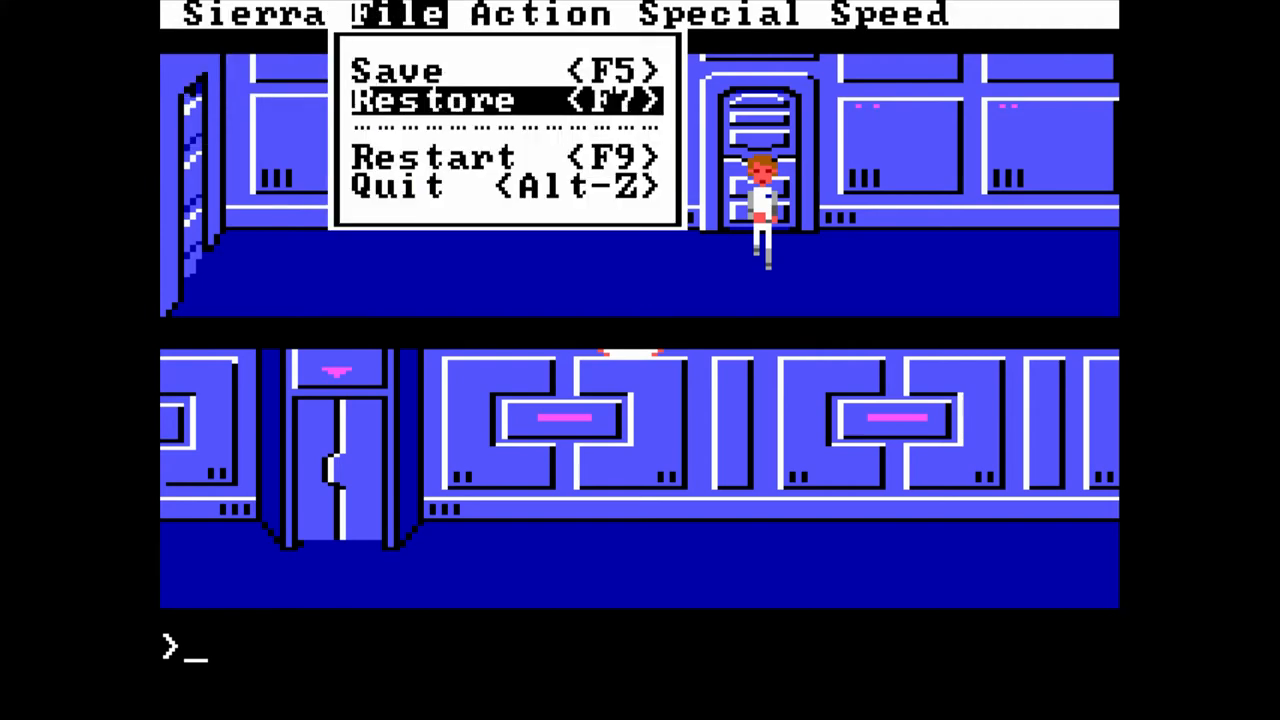
key(Down)
key(Down)
key(Return)
key(Return)
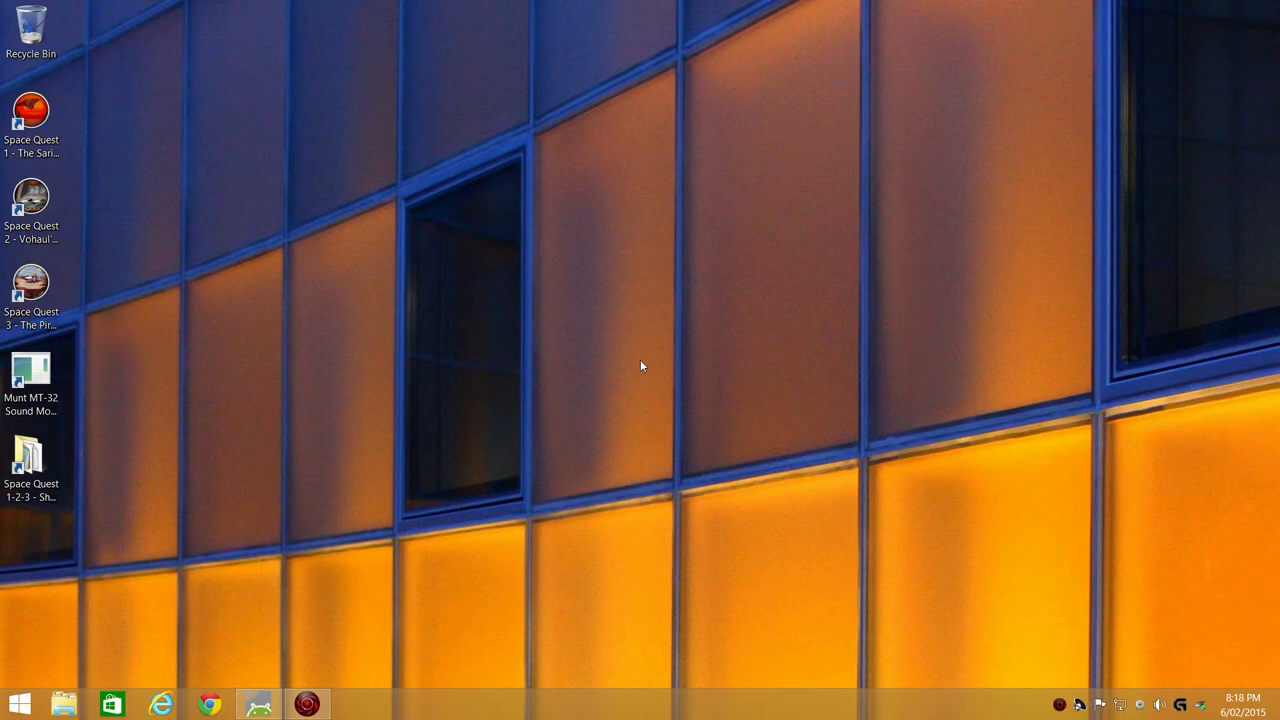
Navigate into the Space Quest 2 folder and load dosboxSQ2.conf in Notepad
double_click(30, 460)
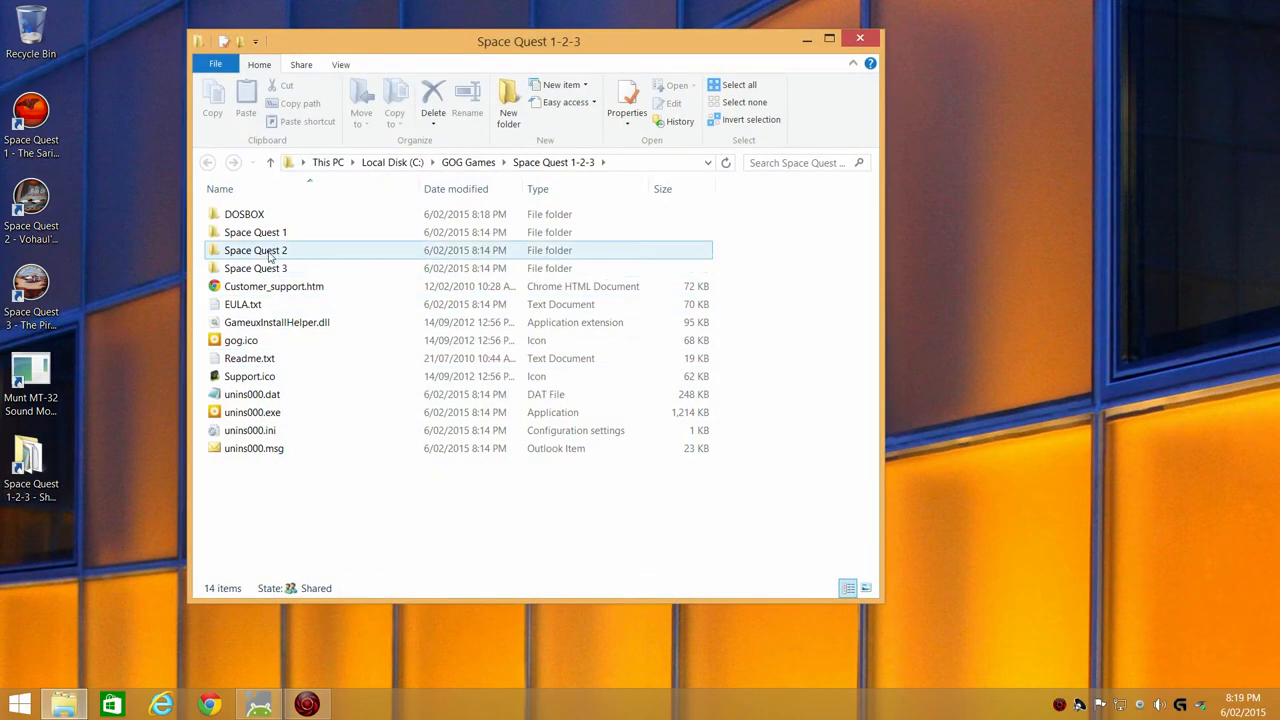
double_click(255, 250)
double_click(260, 268)
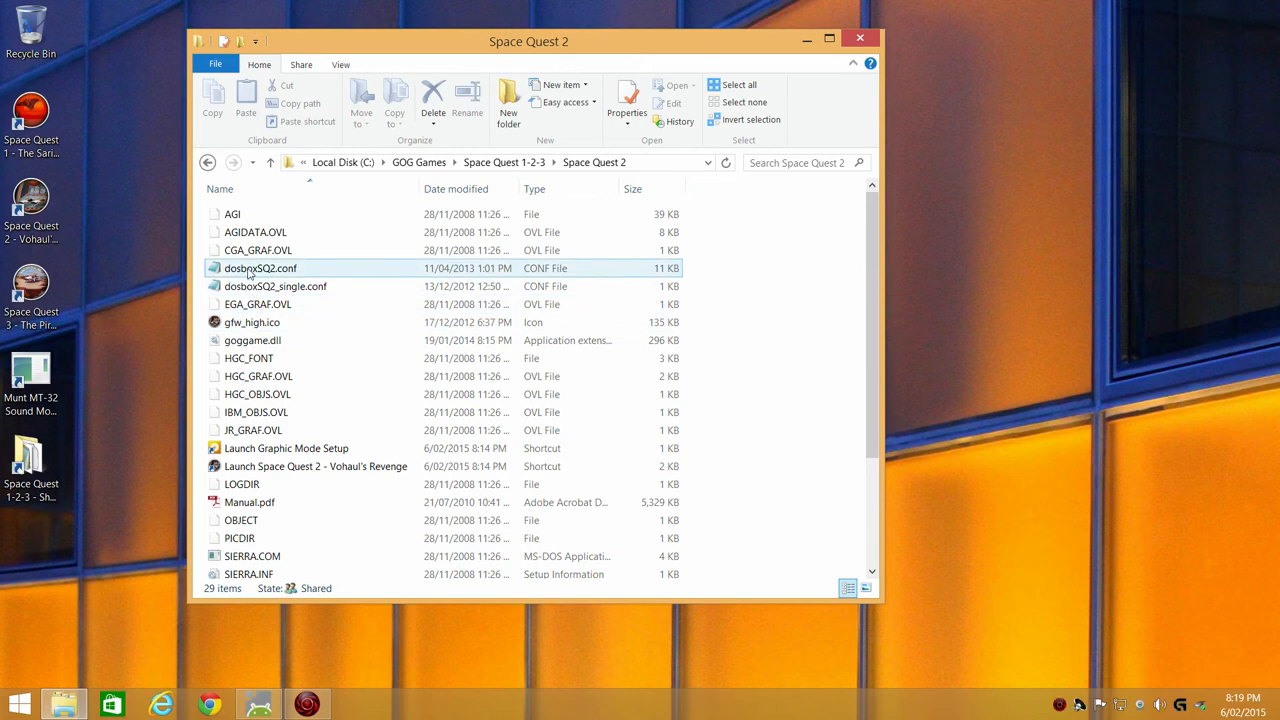
scroll(313, 408, down, 5)
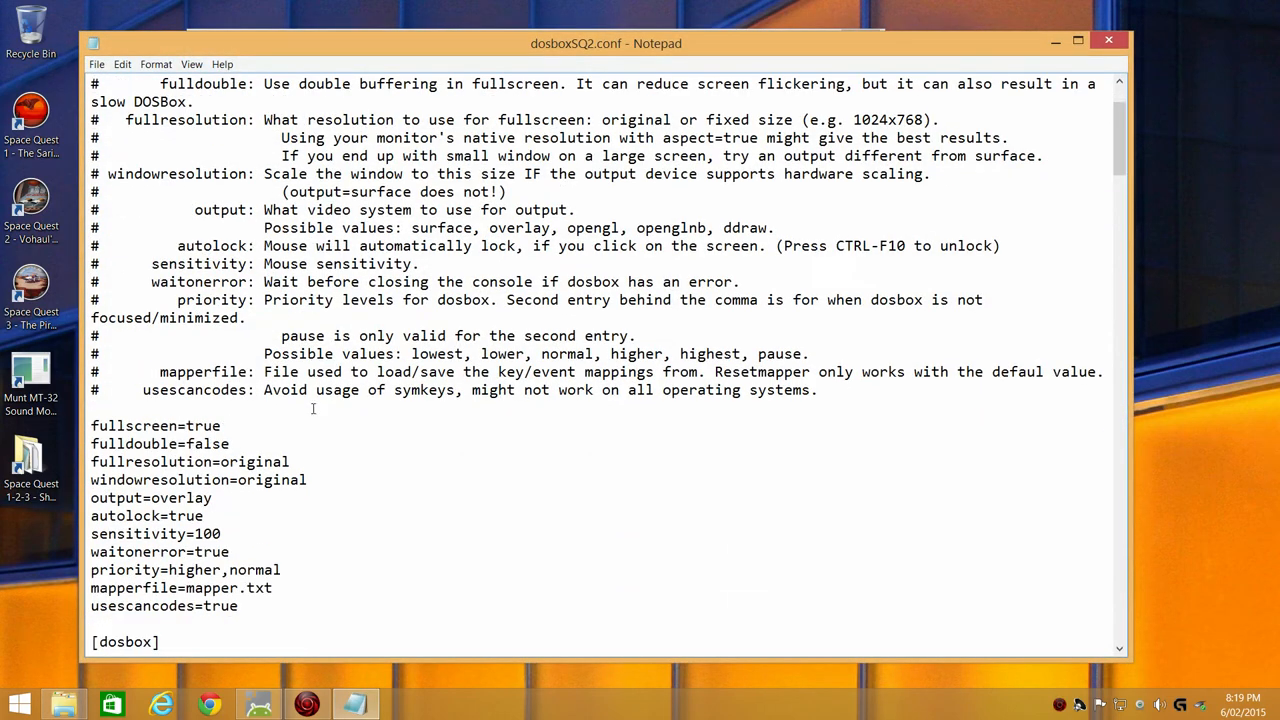
scroll(313, 408, down, 5)
scroll(313, 408, down, 3)
In dosboxSQ2.conf, set fullresolution=1920x1080, windowresolution=800x600 and output=opengl
drag(290, 300, 221, 300)
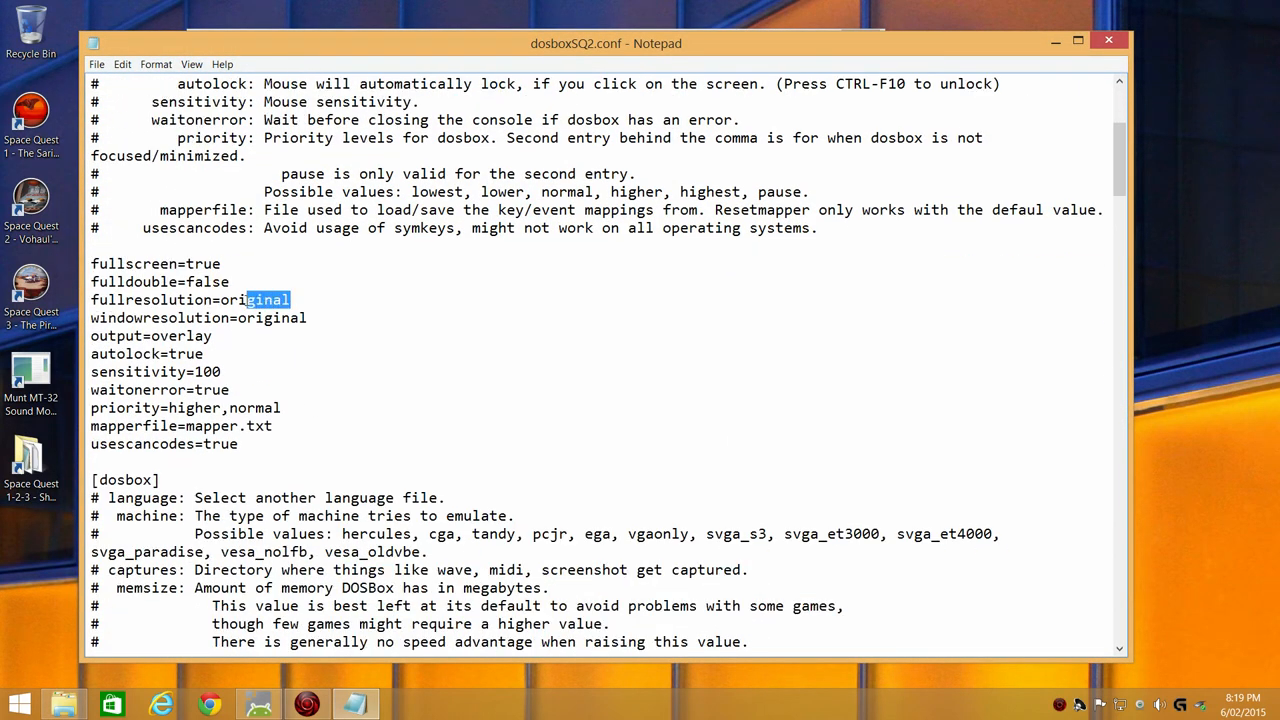
text(1920)
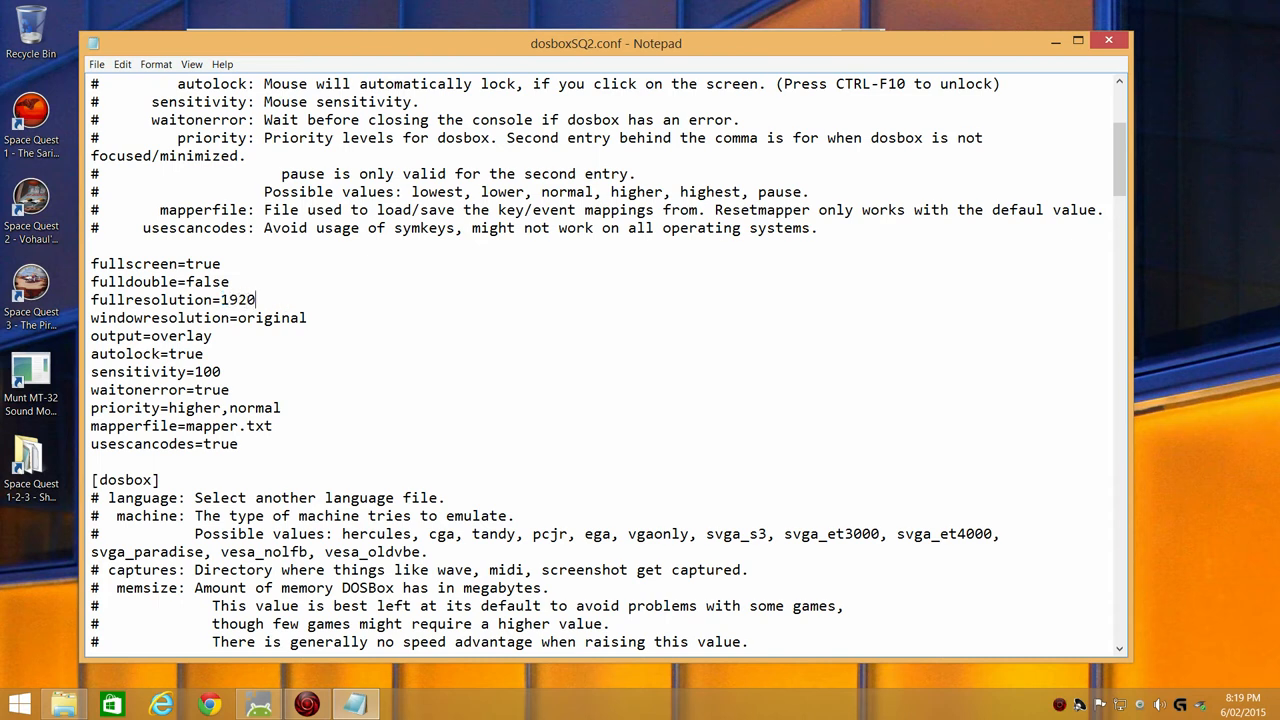
text(x1080)
drag(306, 318, 238, 318)
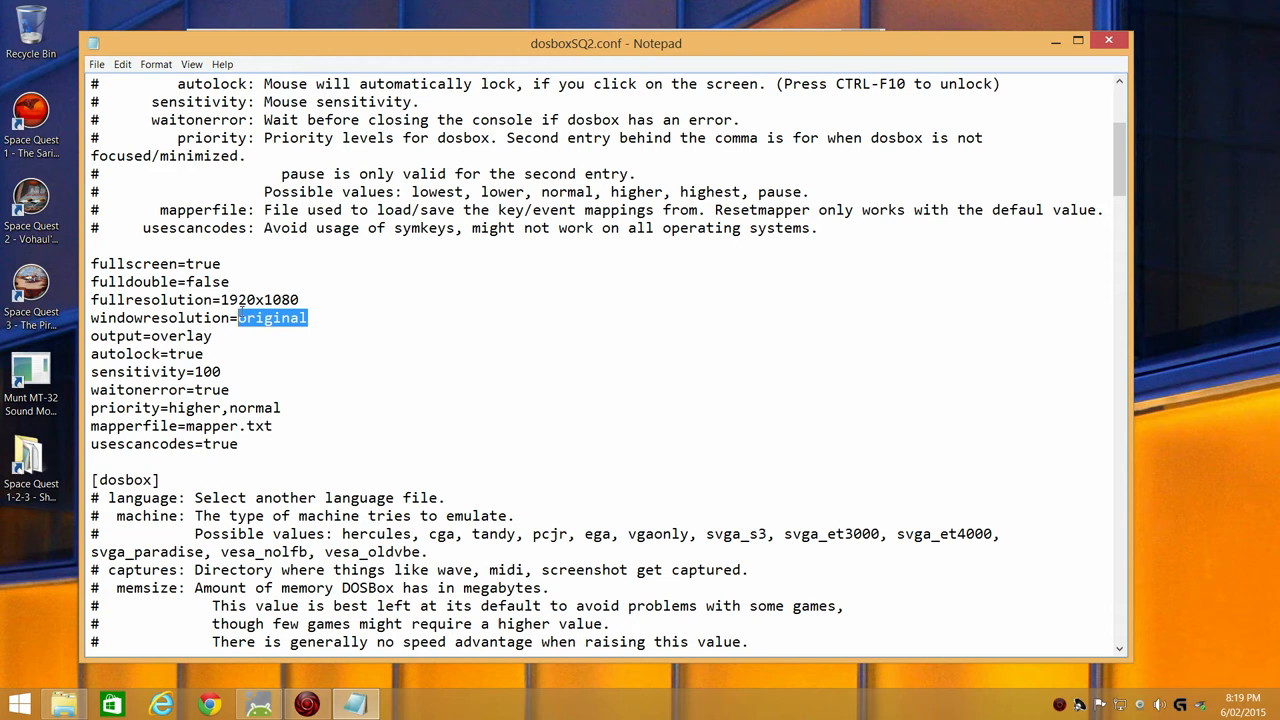
text(800x600)
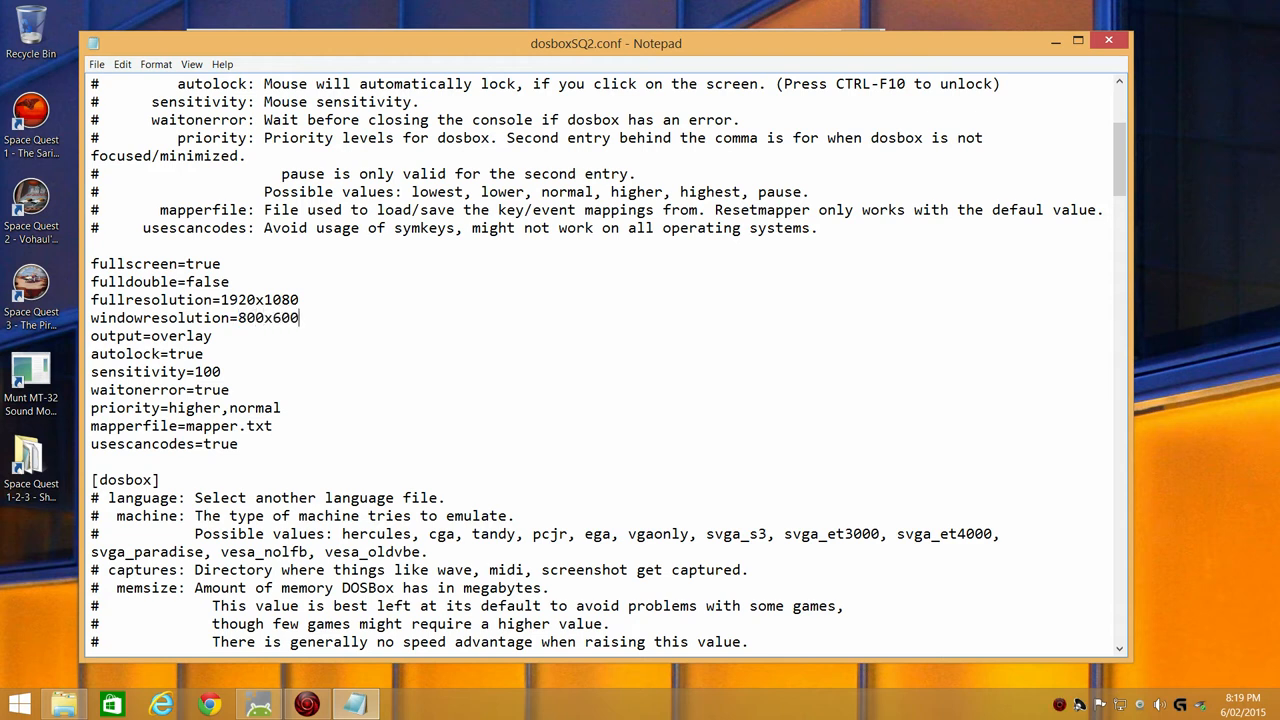
drag(212, 336, 152, 336)
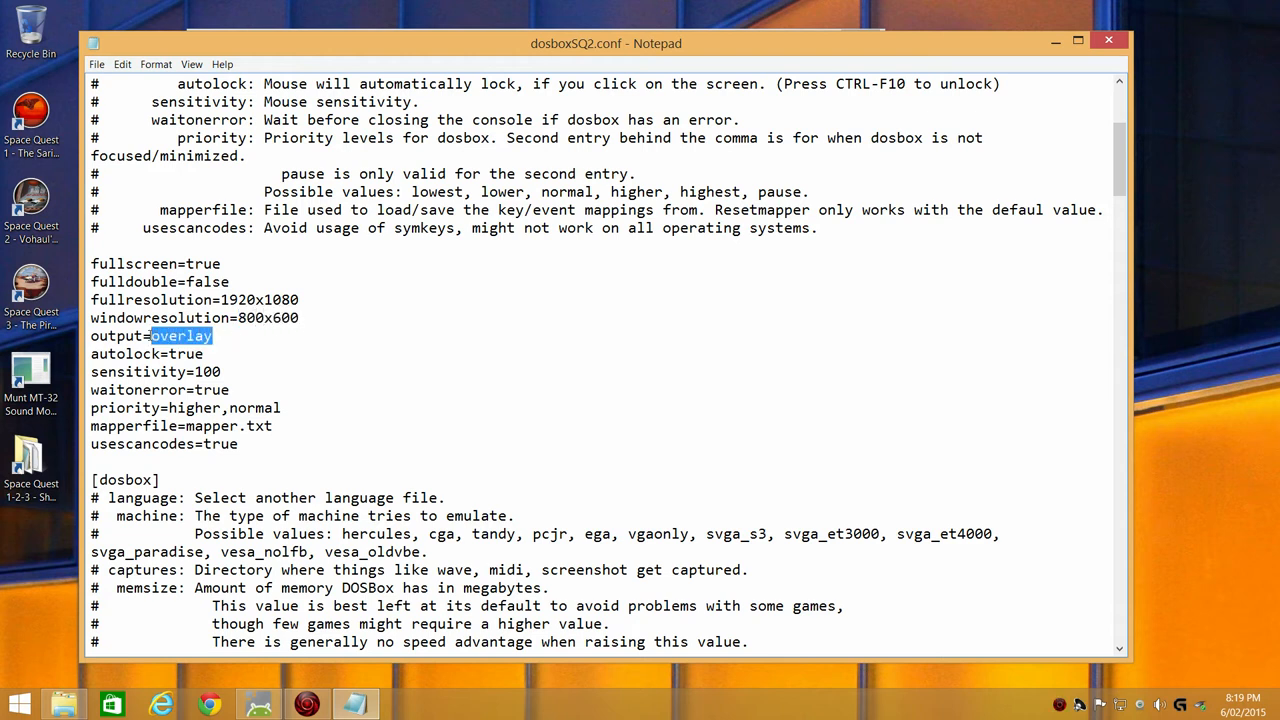
text(opengl)
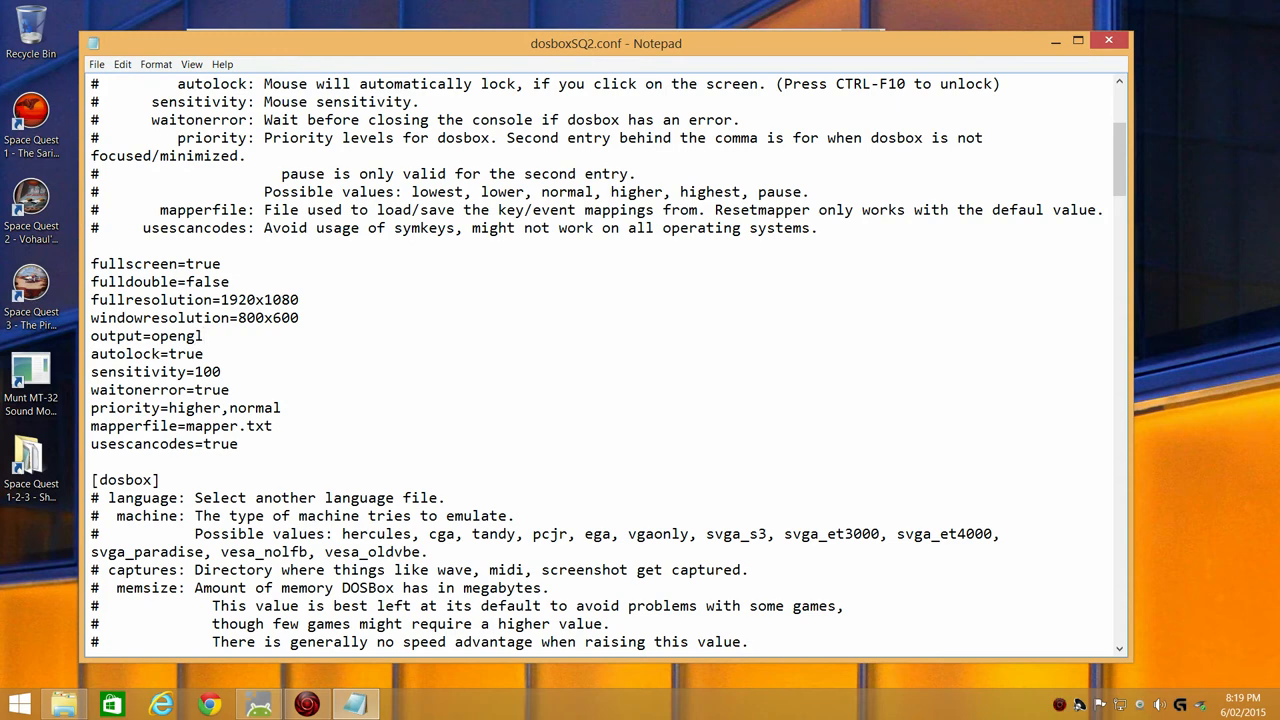
scroll(153, 335, down, 3)
scroll(156, 418, down, 1)
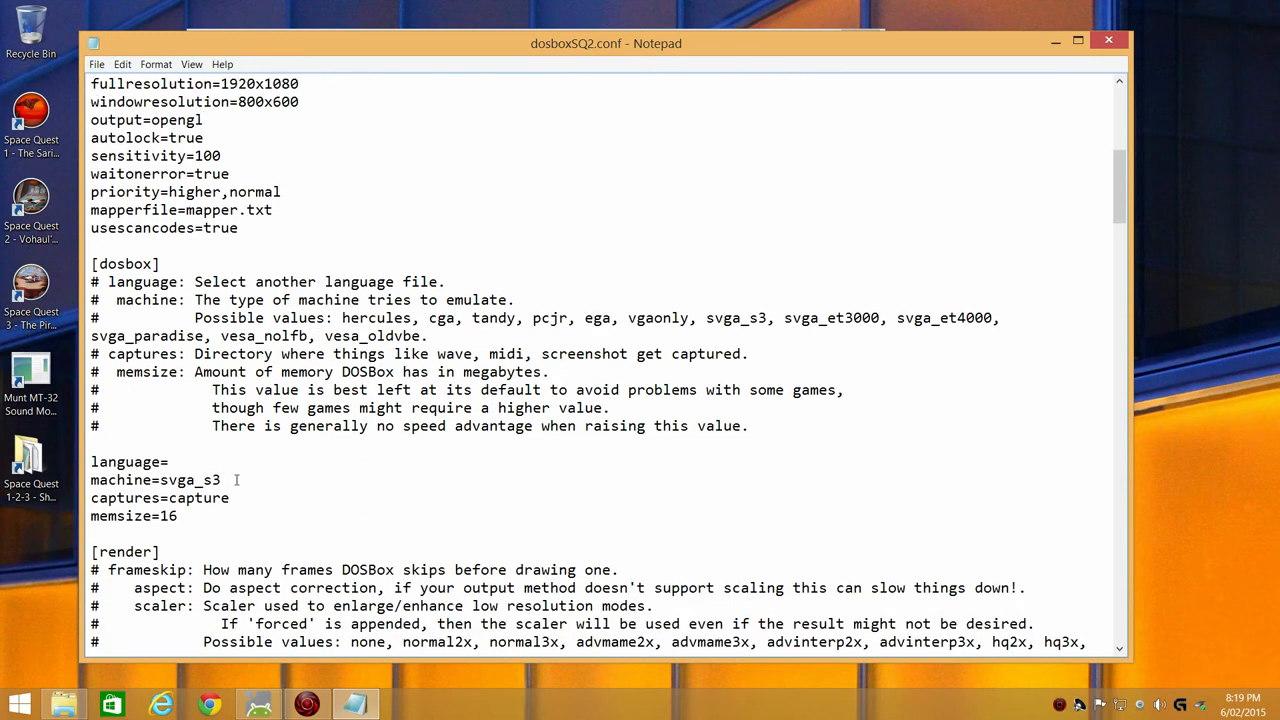
Set machine=tandy, aspect=true and cycles=fixed 3000 in dosboxSQ2.conf
drag(221, 480, 160, 480)
text(t)
text(andy)
scroll(161, 481, down, 2)
scroll(161, 481, down, 1)
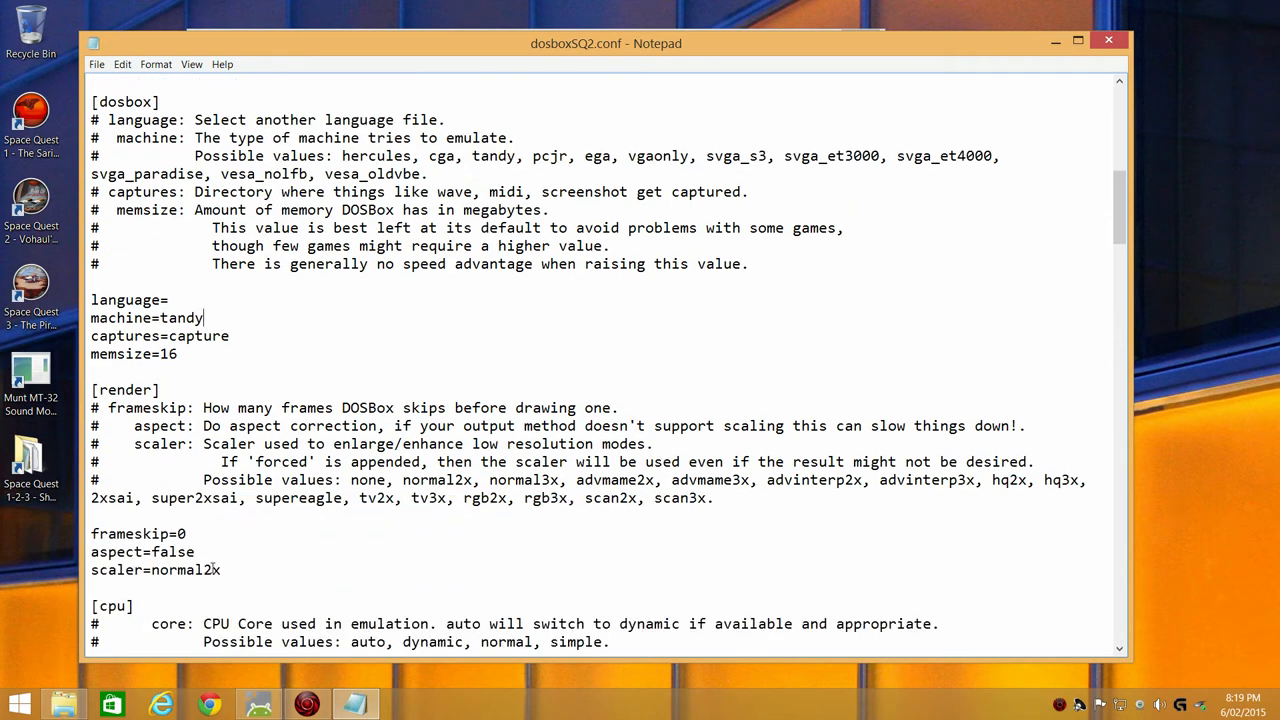
drag(204, 570, 214, 570)
text(3)
scroll(214, 570, down, 2)
scroll(214, 462, down, 1)
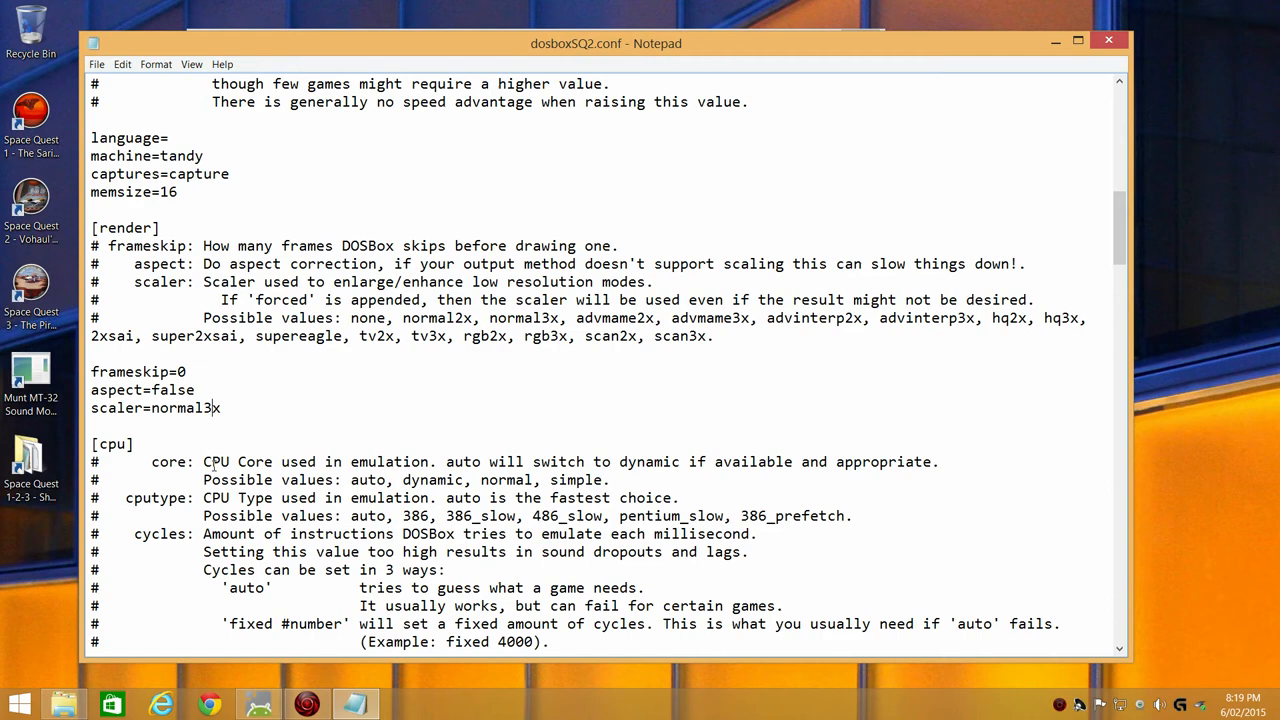
drag(196, 390, 152, 390)
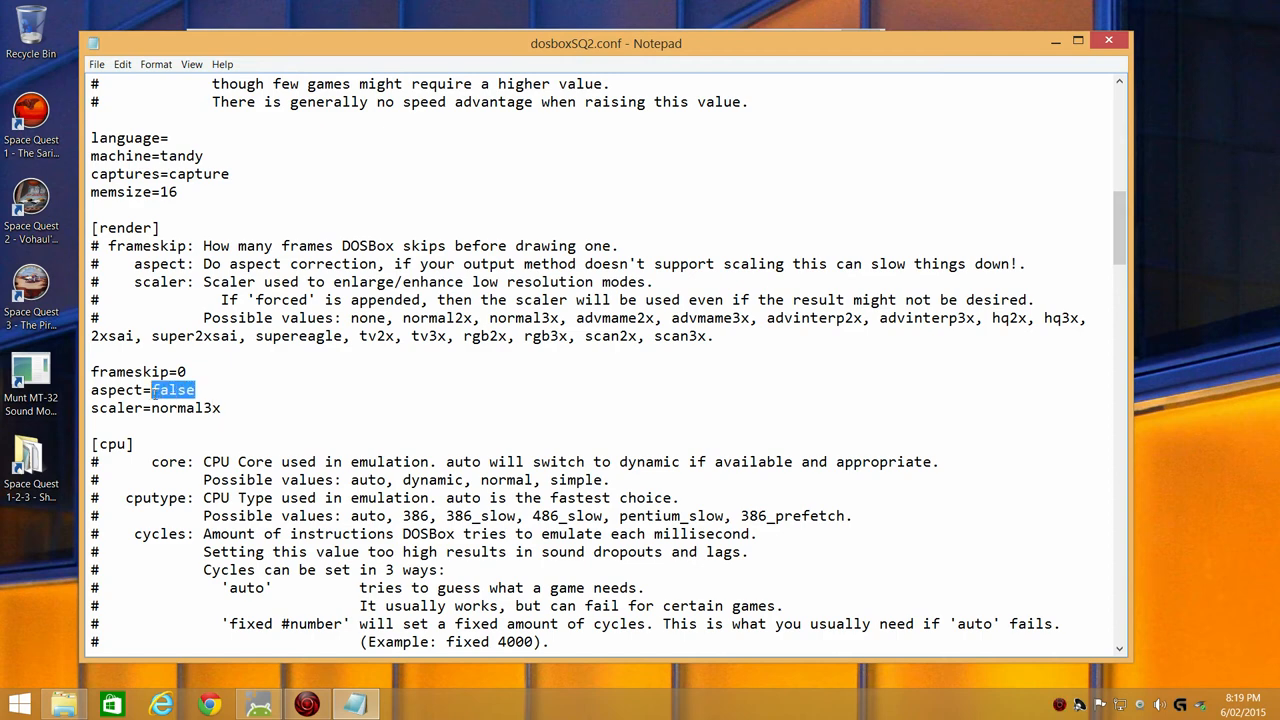
text(true)
scroll(147, 418, down, 3)
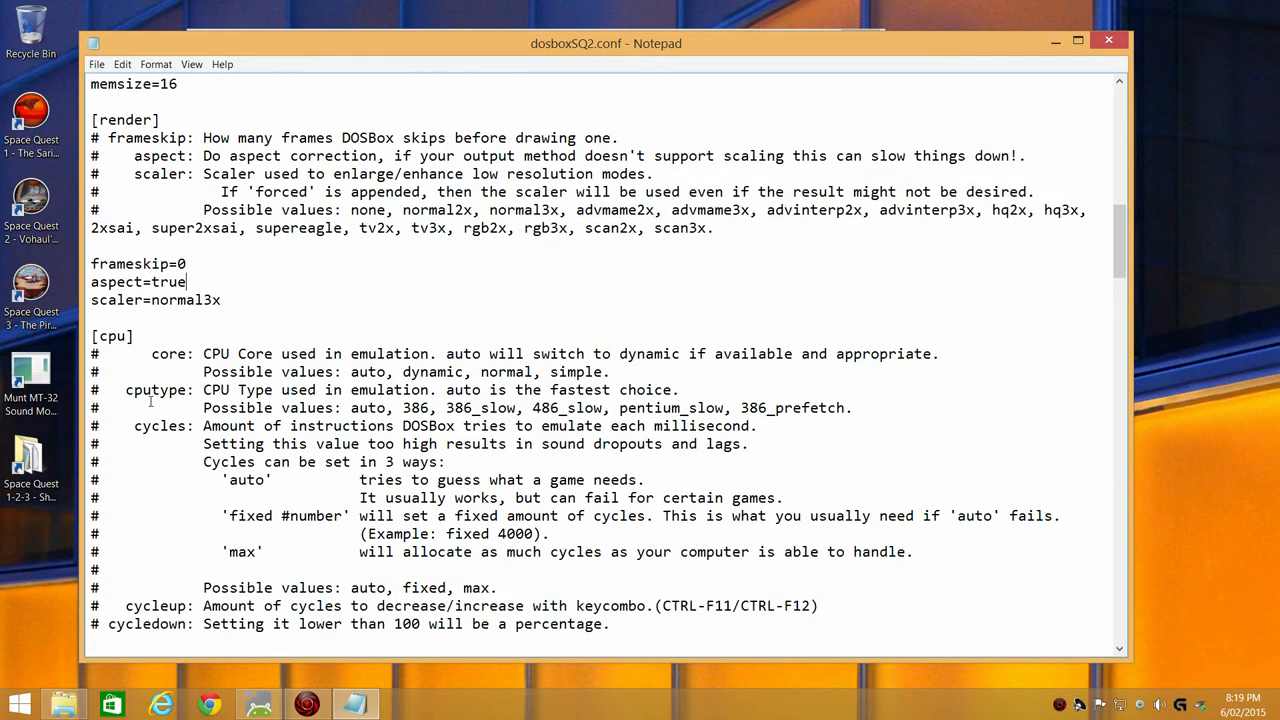
scroll(147, 418, down, 3)
drag(180, 480, 150, 480)
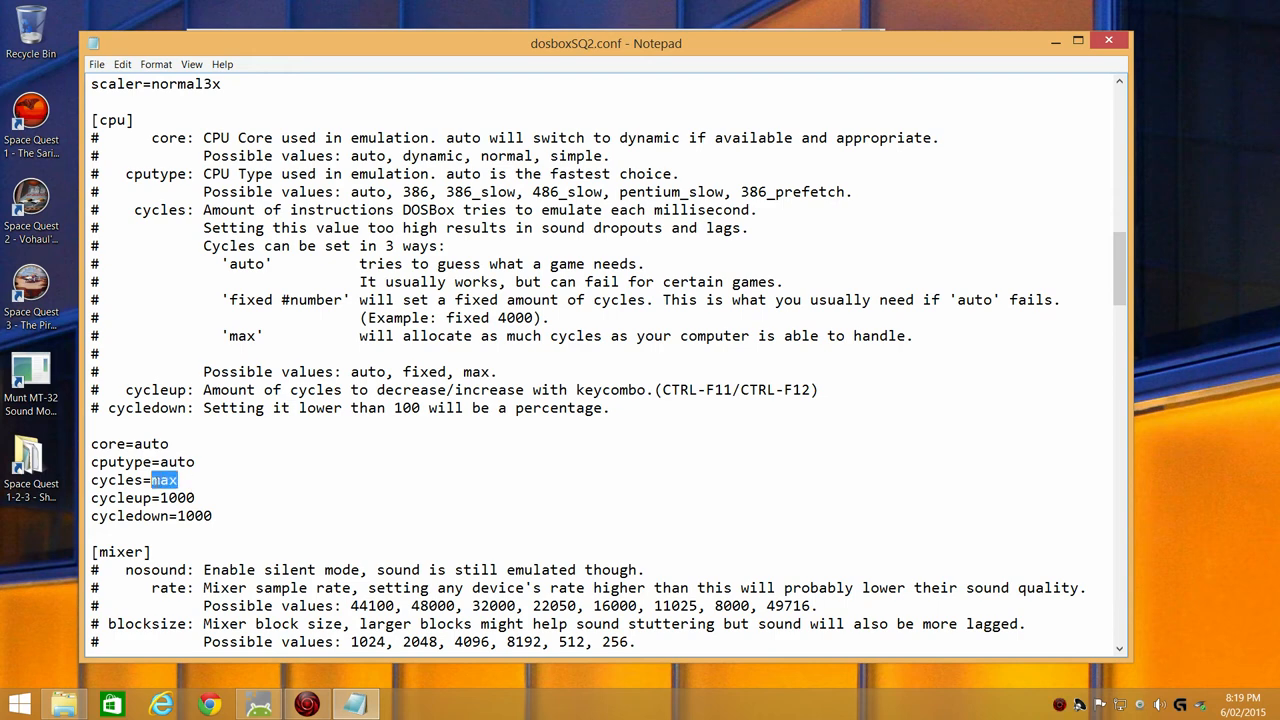
text(fixed)
text( 3000)
scroll(400, 400, down, 3)
scroll(400, 400, down, 2)
Change rate, pcrate and tandyrate to 48000
drag(180, 390, 134, 390)
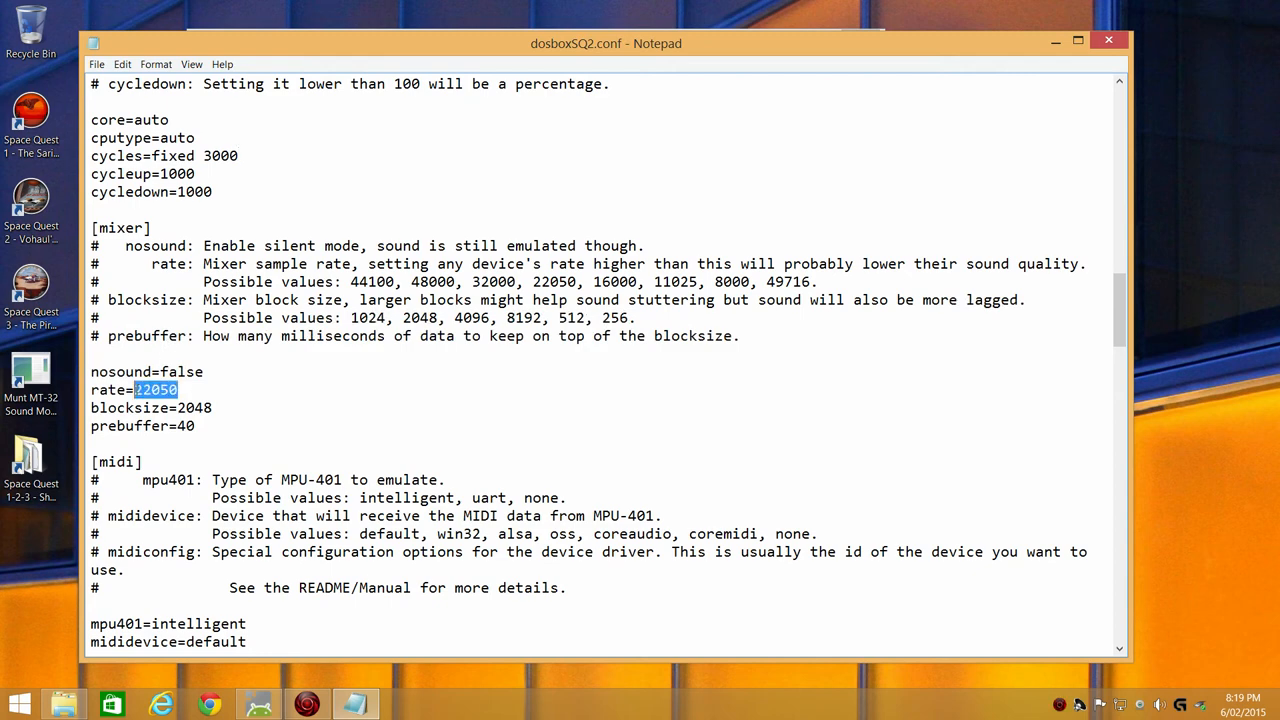
text(48000)
scroll(190, 400, down, 3)
scroll(190, 400, down, 3)
scroll(190, 400, down, 2)
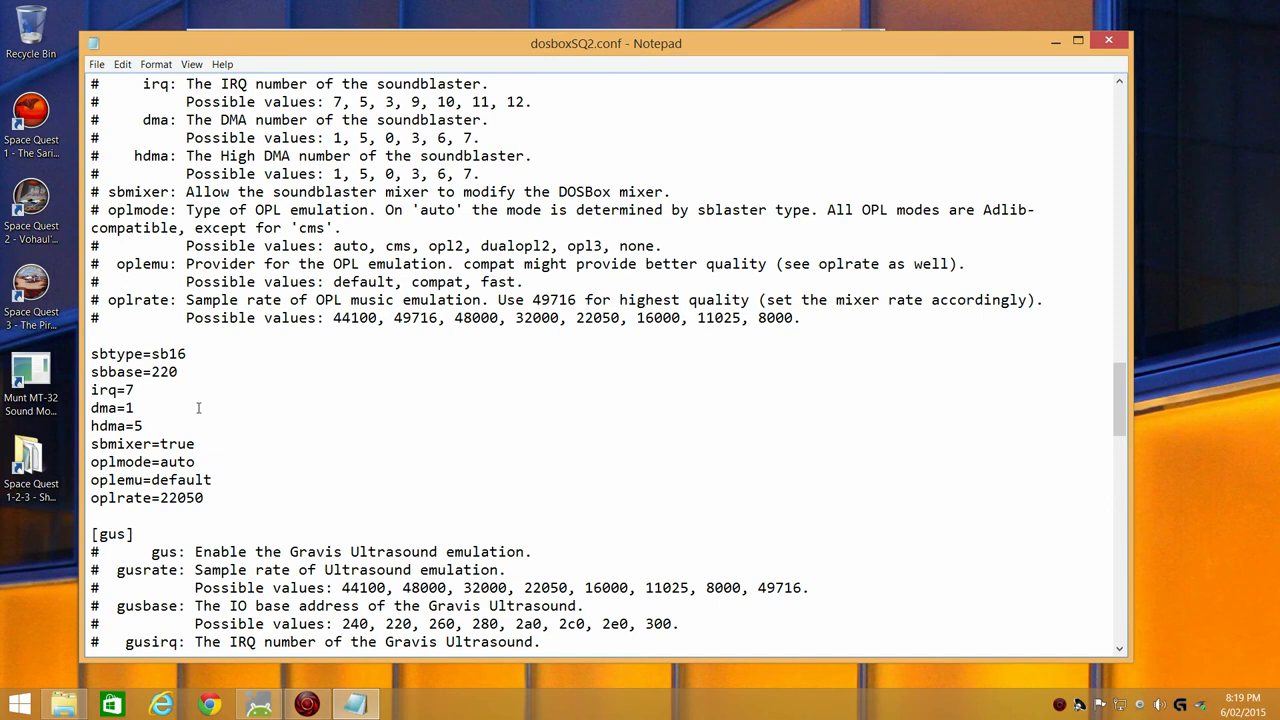
scroll(190, 400, down, 2)
scroll(197, 408, down, 3)
scroll(197, 408, down, 3)
scroll(197, 408, down, 3)
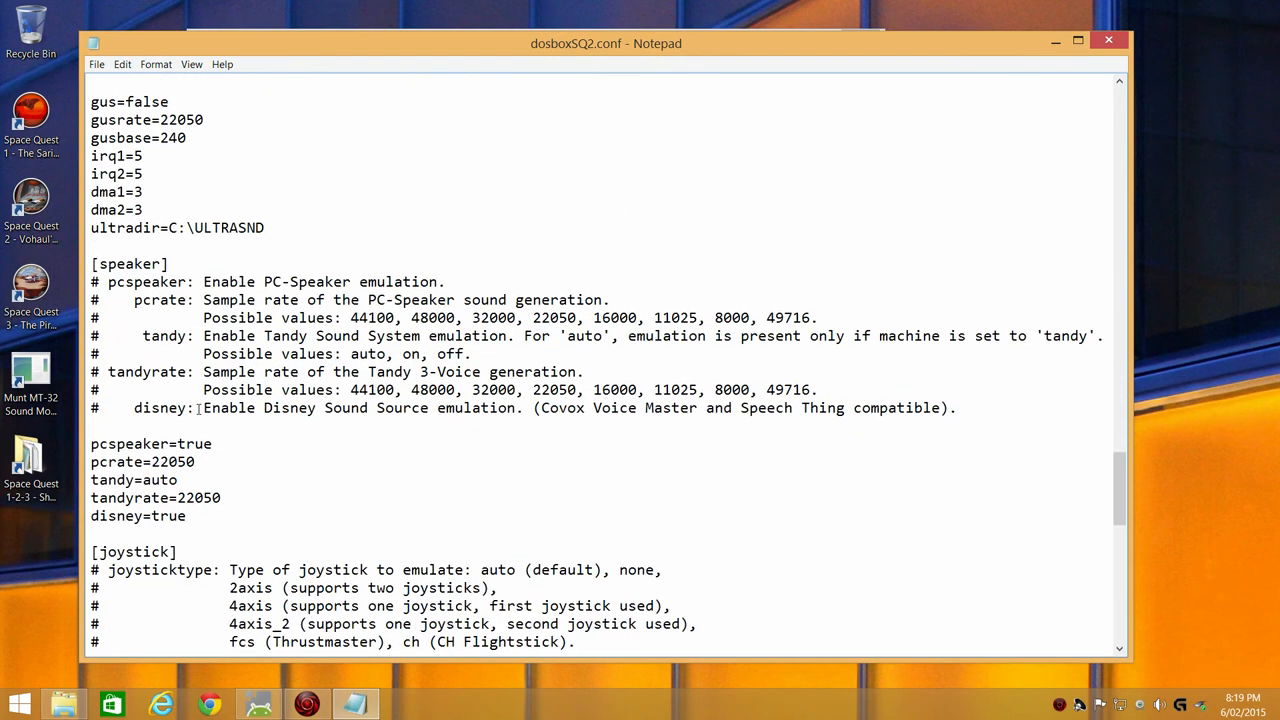
drag(196, 461, 152, 461)
text(4)
text(8000)
drag(221, 497, 178, 497)
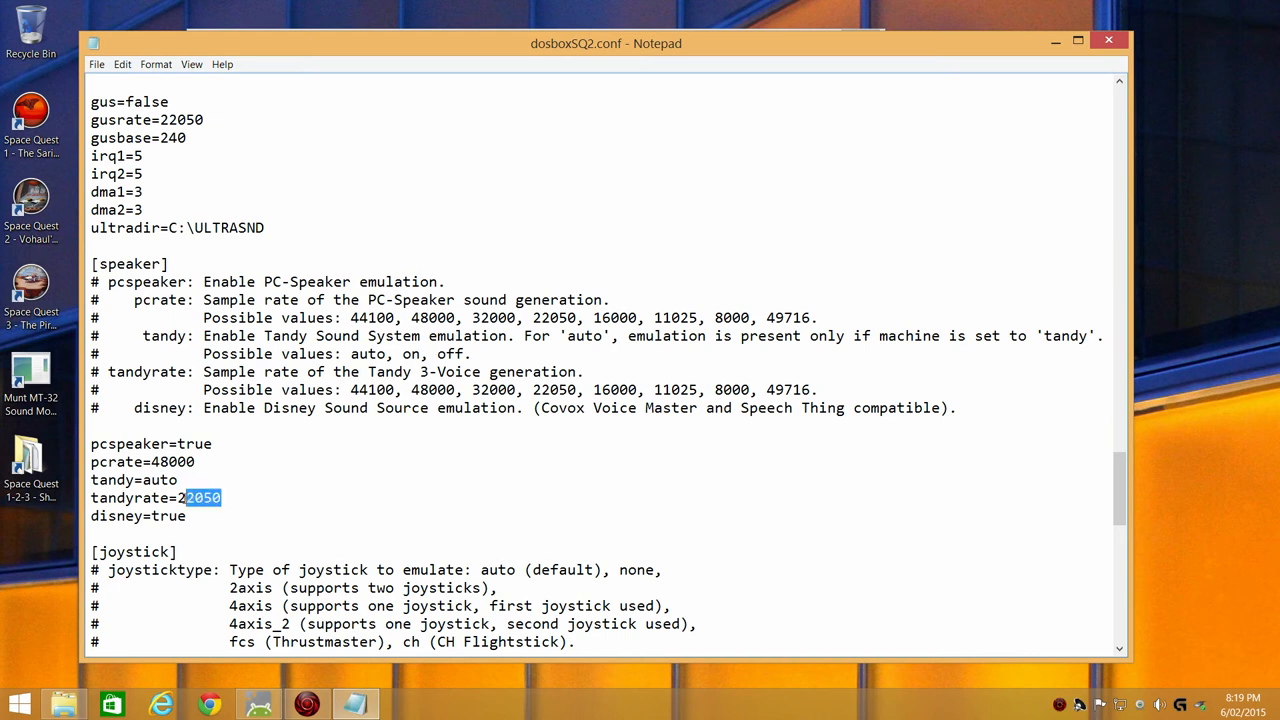
text(48000)
Save dosboxSQ2.conf, close Notepad and close the Space Quest 2 folder
click(97, 64)
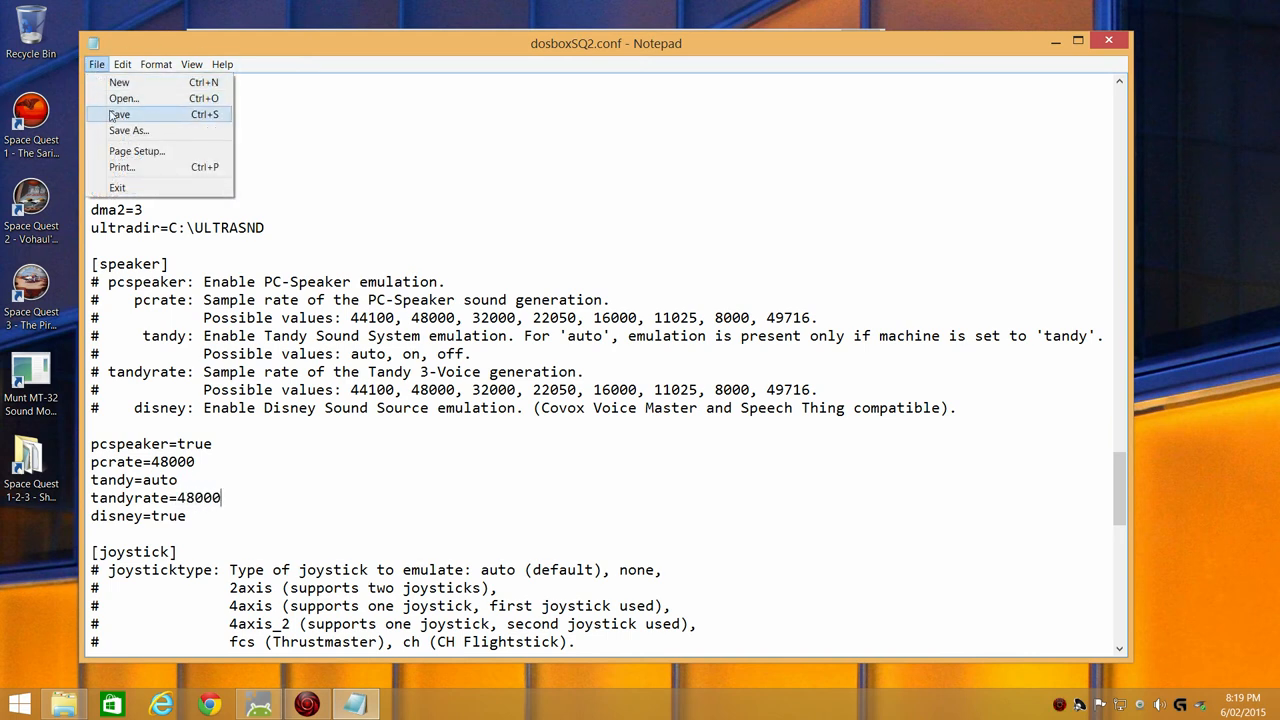
click(115, 113)
click(1108, 40)
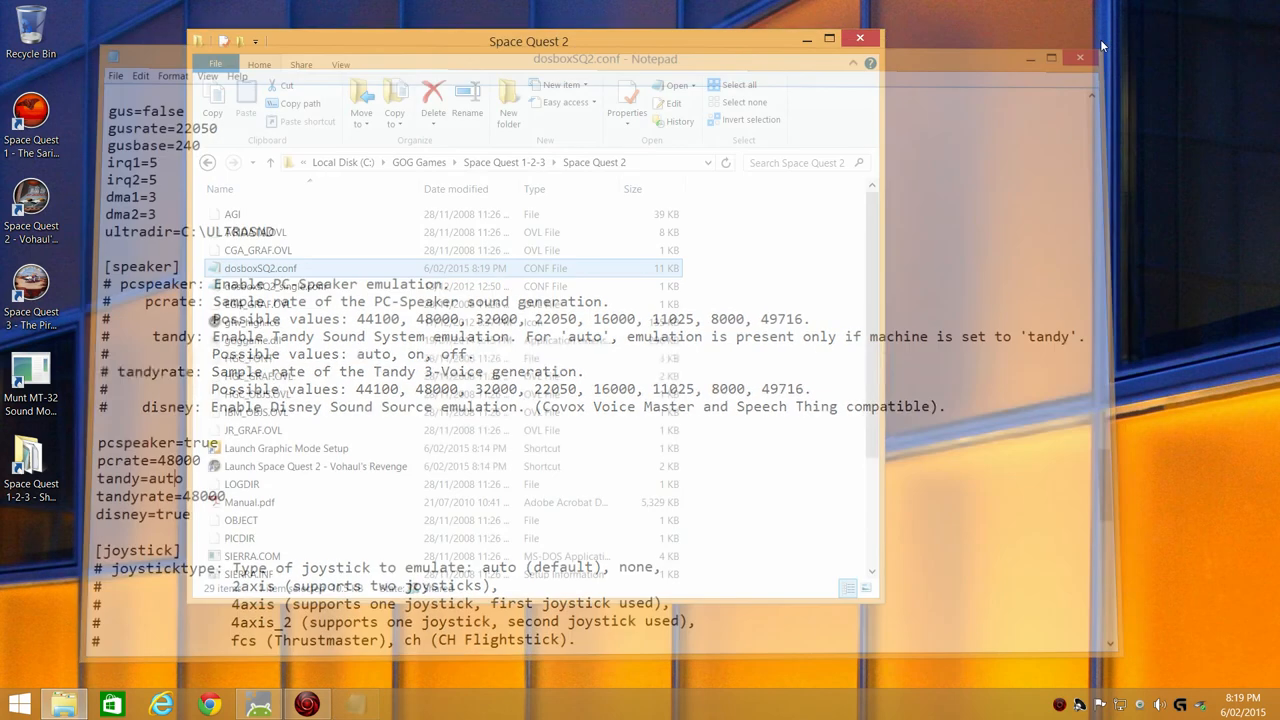
click(860, 38)
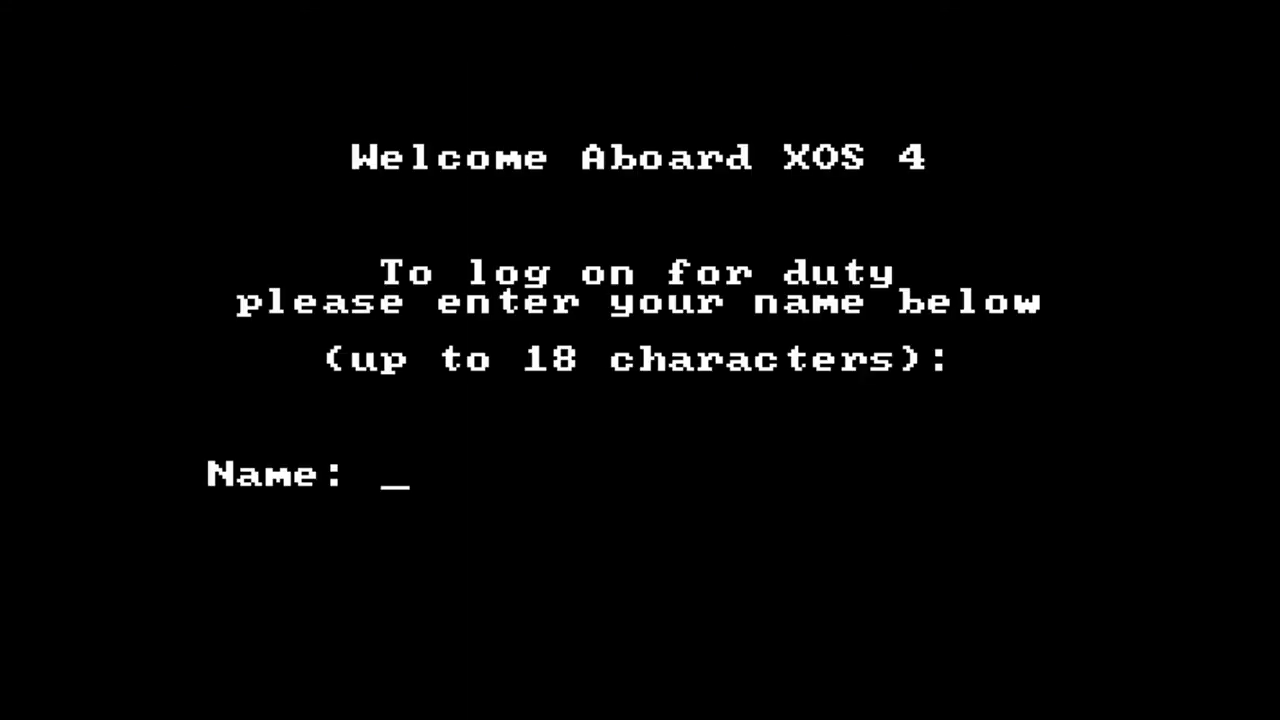
text(Phil)
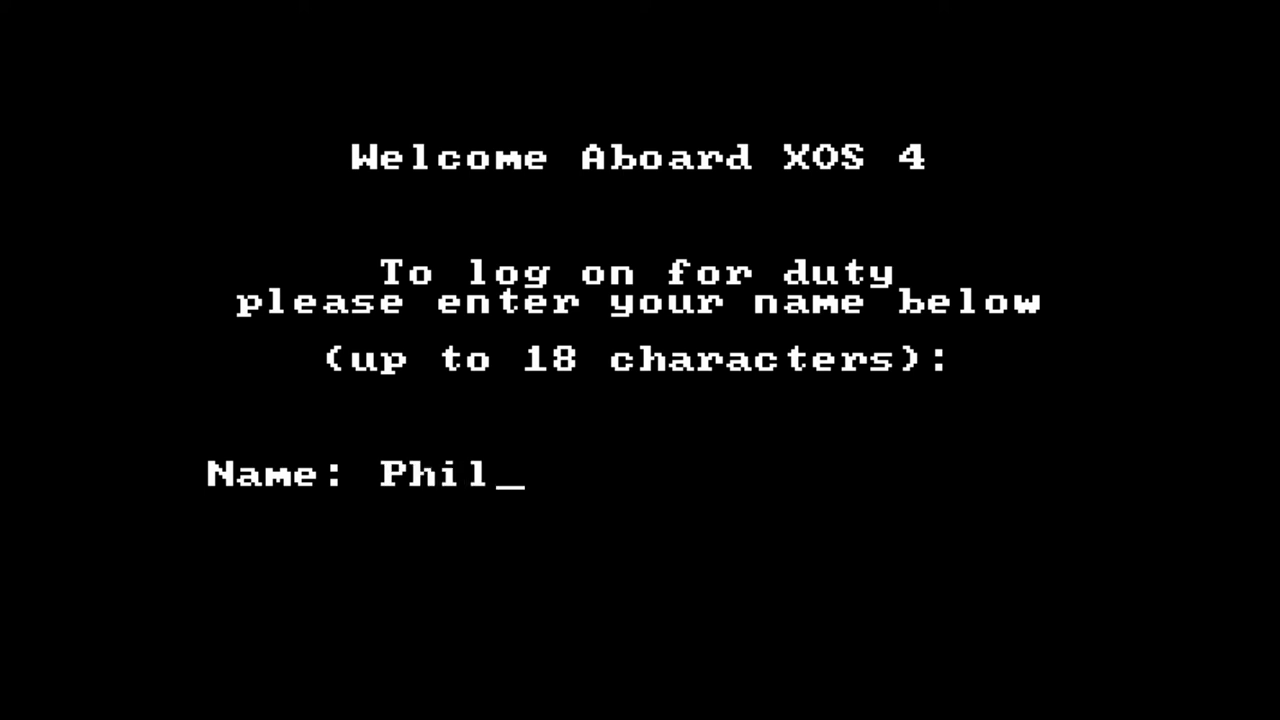
Enter the player name and advance past the Space Quest 2 intro message
key(Return)
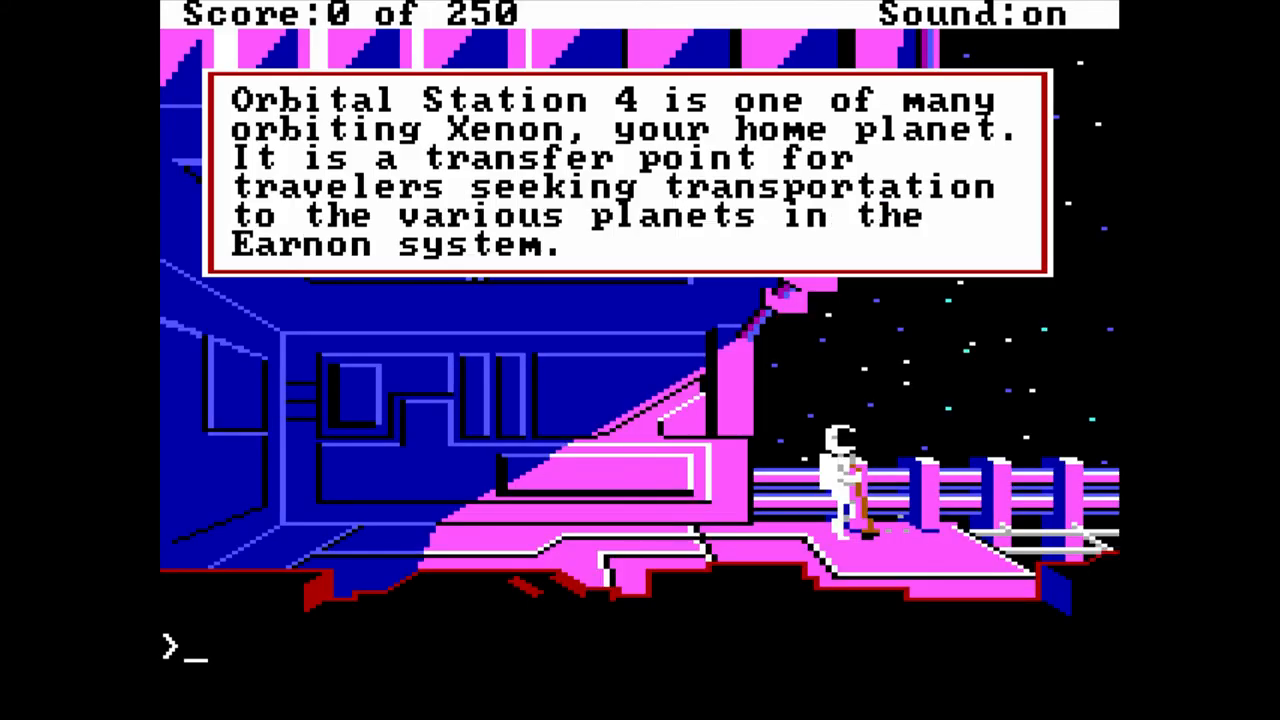
key(Return)
key(Return)
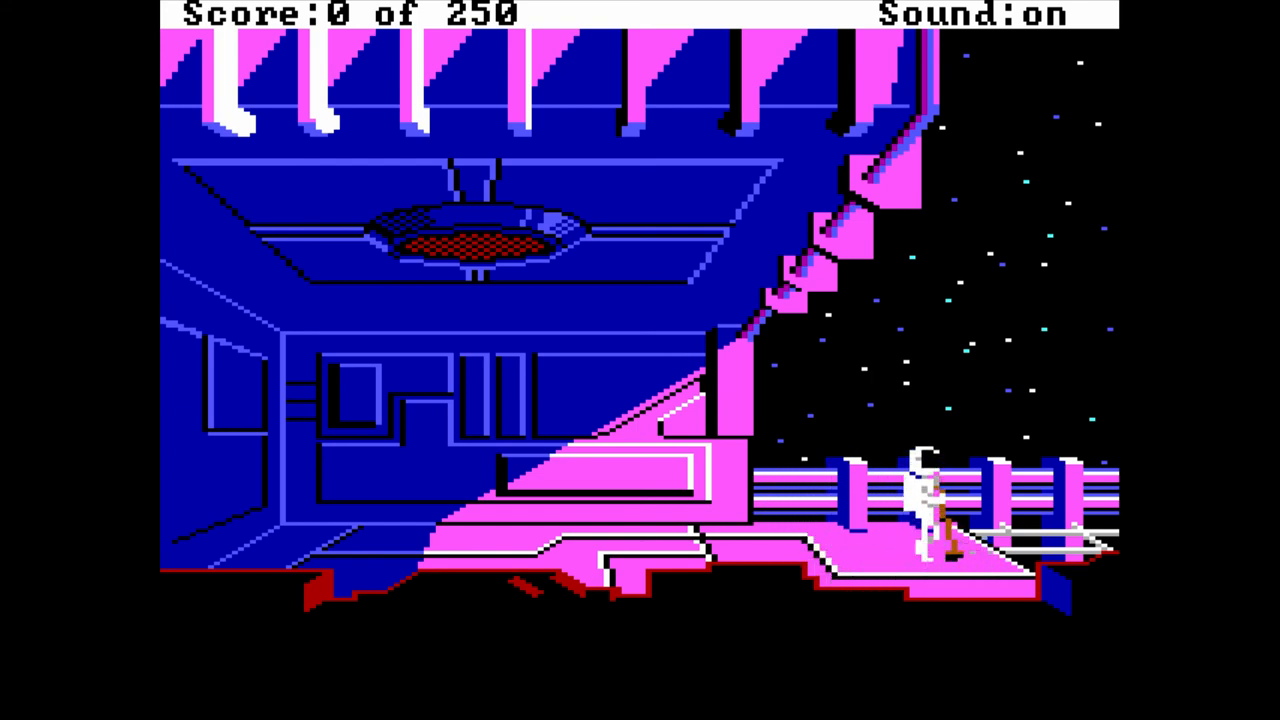
Quit Space Quest 2 from its File menu and confirm
key(Escape)
key(Right)
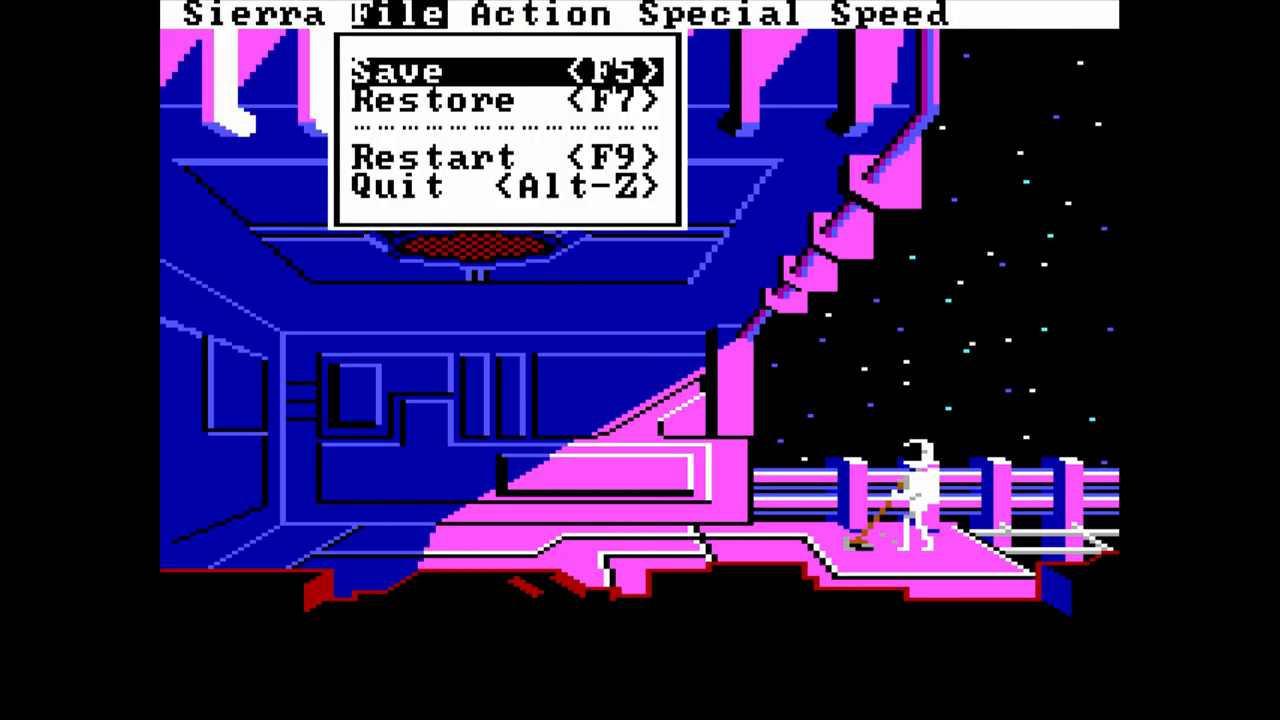
key(Down)
key(Down)
key(Down)
key(Return)
key(Return)
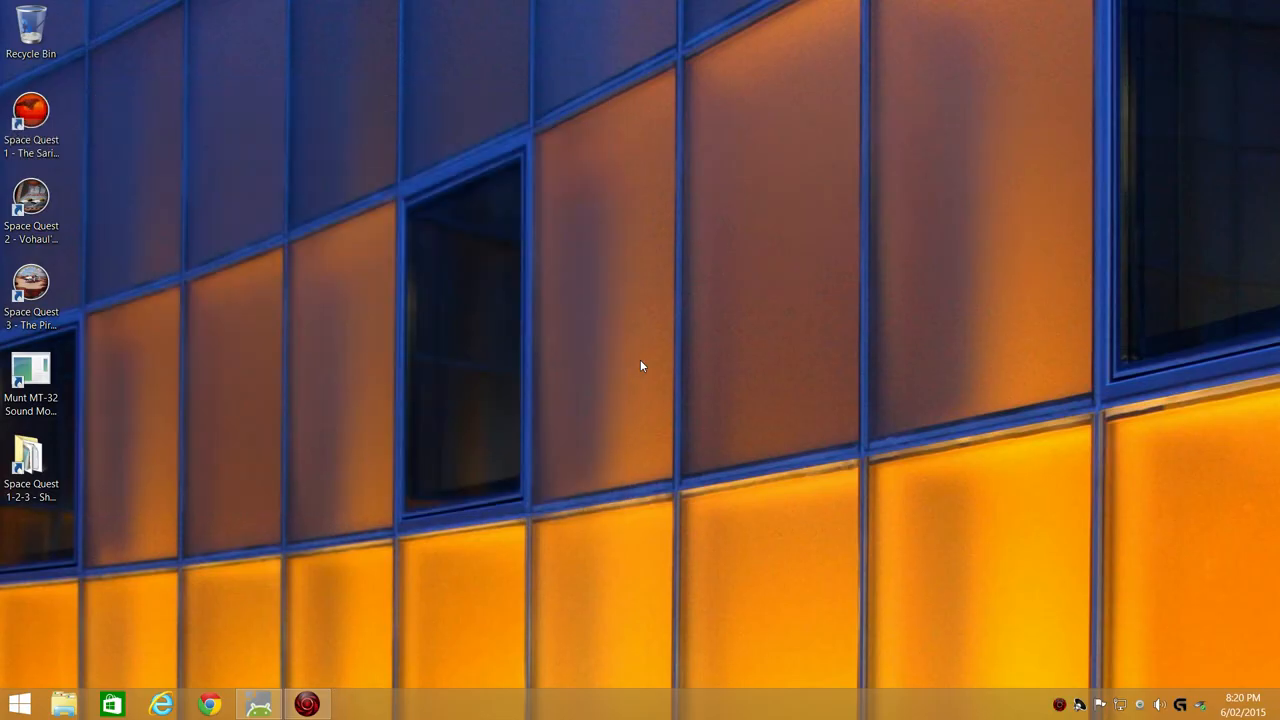